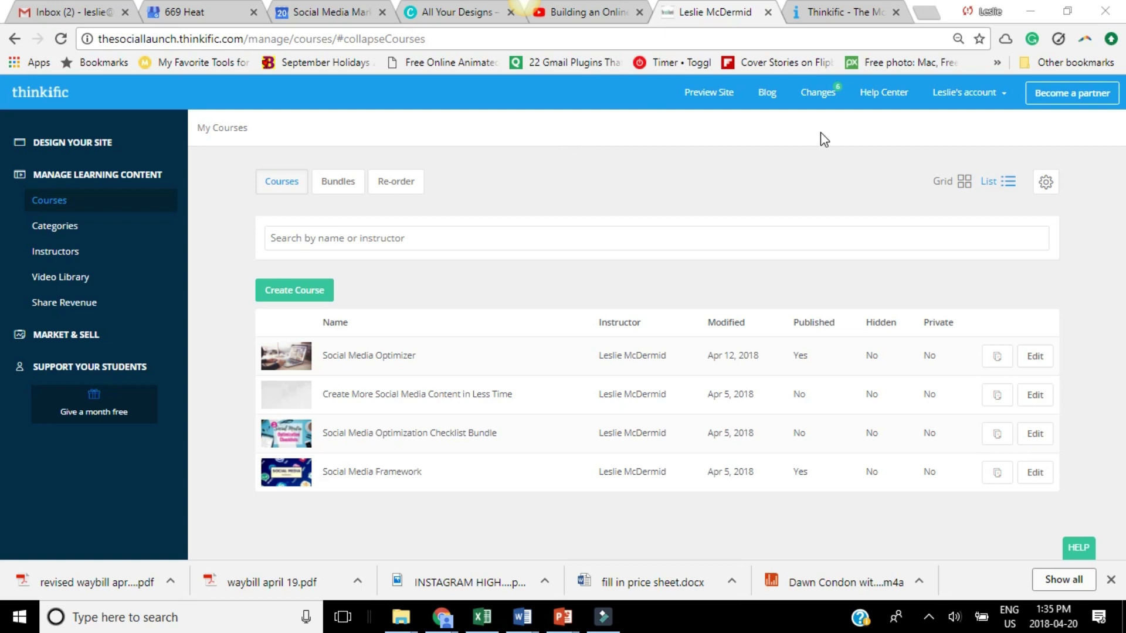
- View the thinkific.com homepage, then return to My Courses and start a new course
click(863, 21)
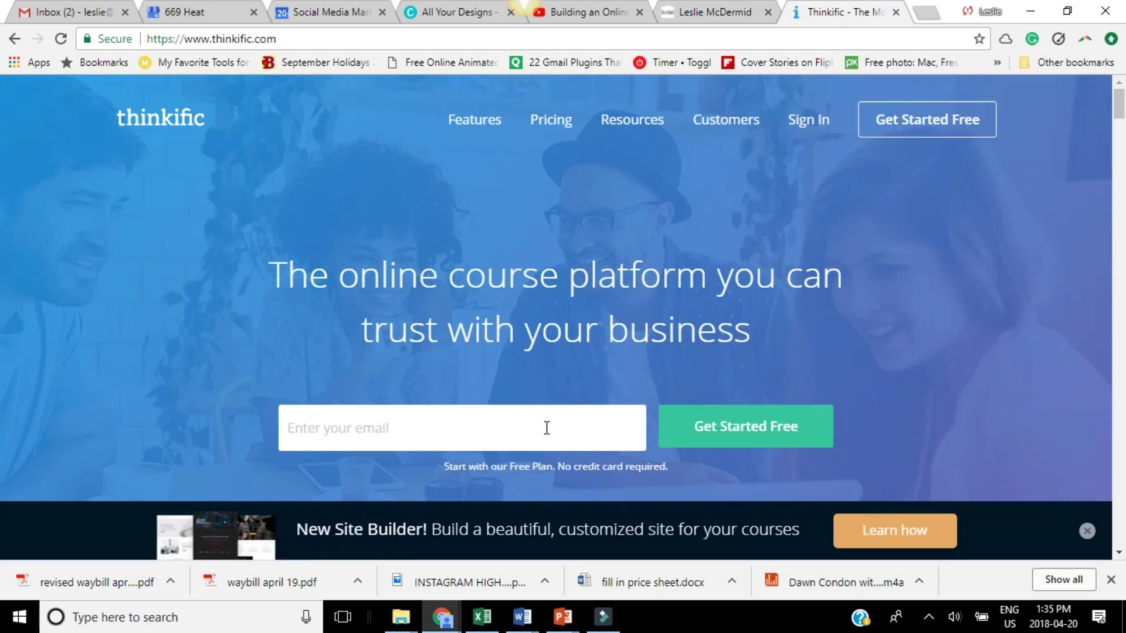
click(709, 17)
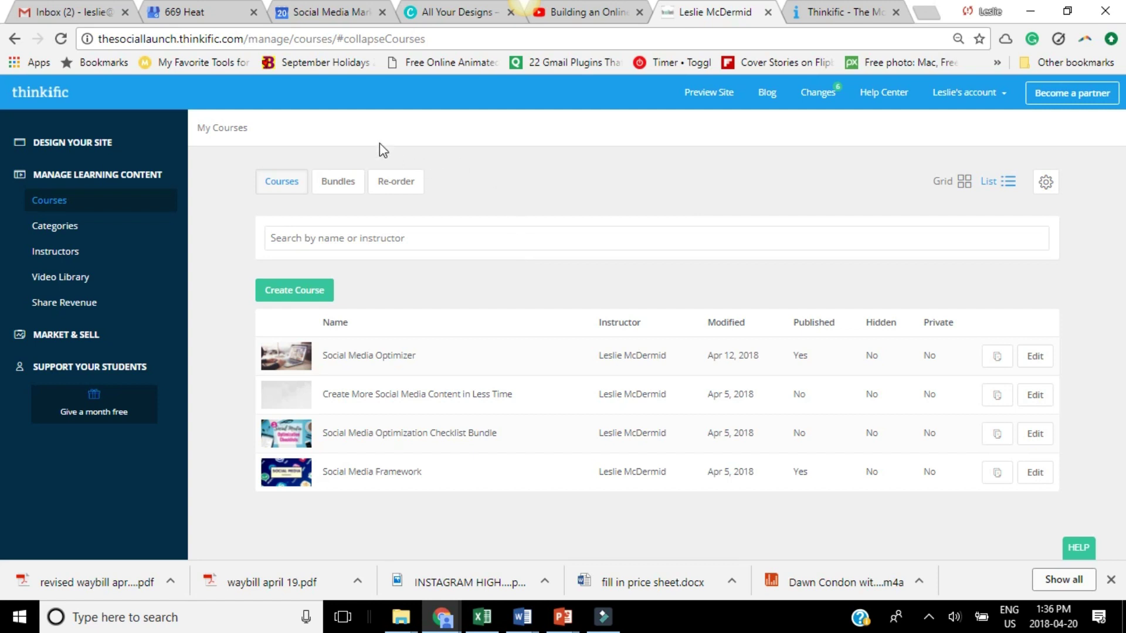
click(314, 301)
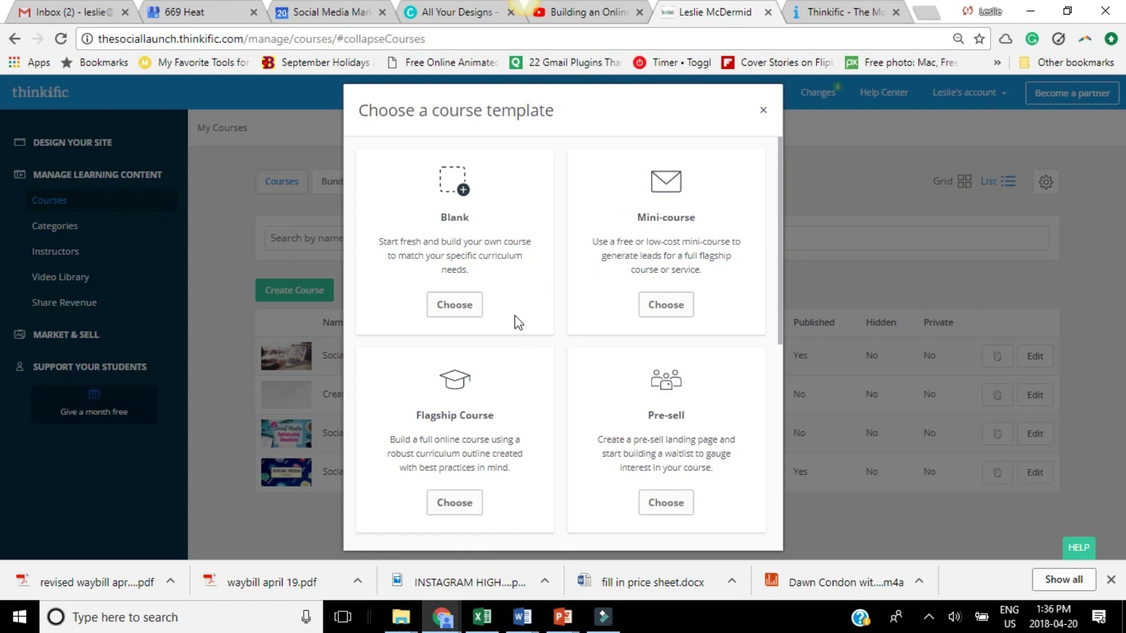
- Create a blank course named 'SM Course'
click(455, 304)
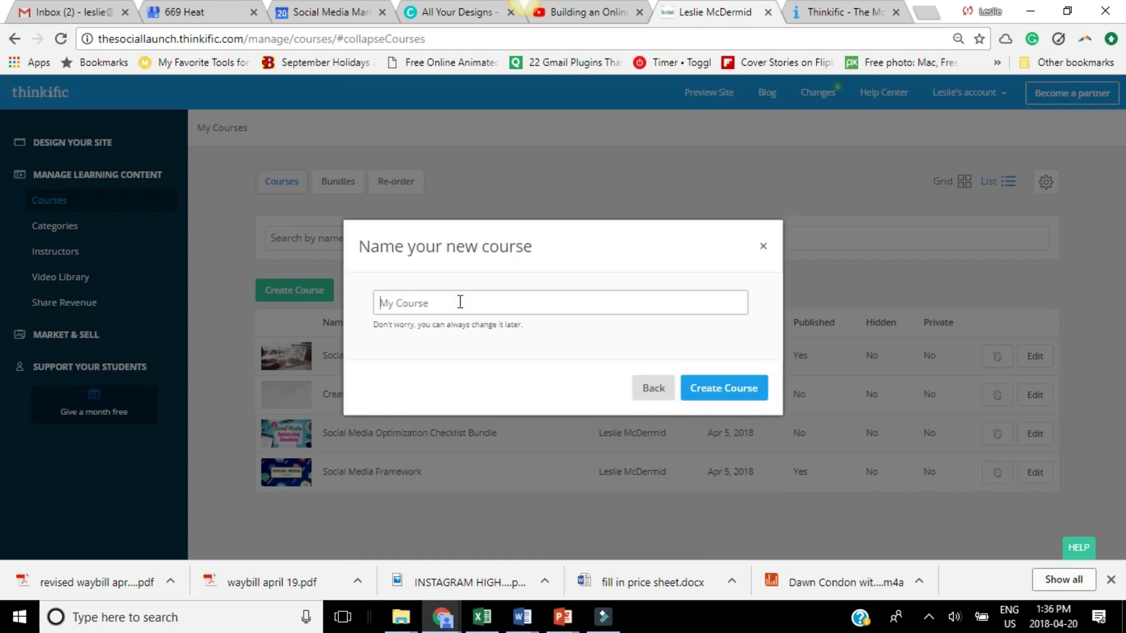
text(SM Course)
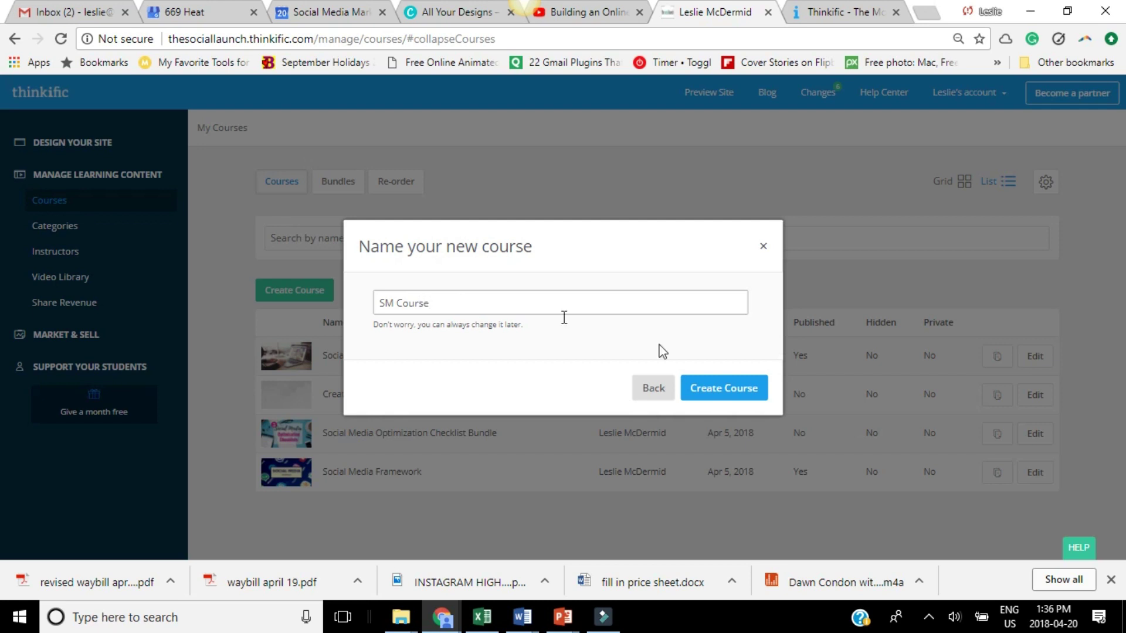
click(747, 388)
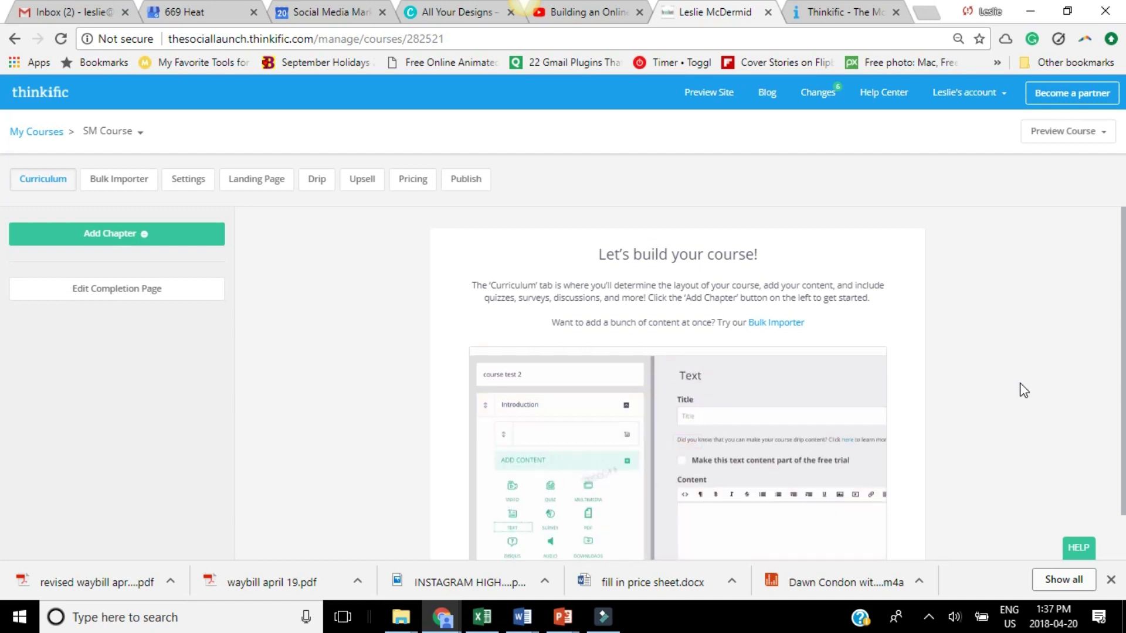
- Add and save a chapter titled 'Welcome: What are you going to learn'
click(152, 237)
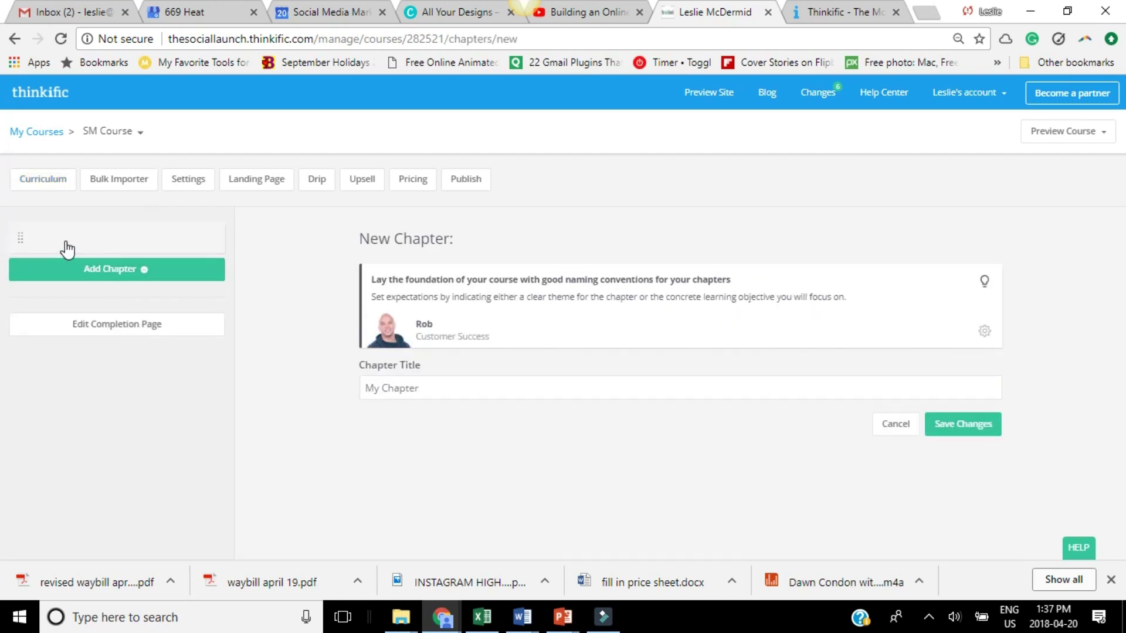
click(422, 389)
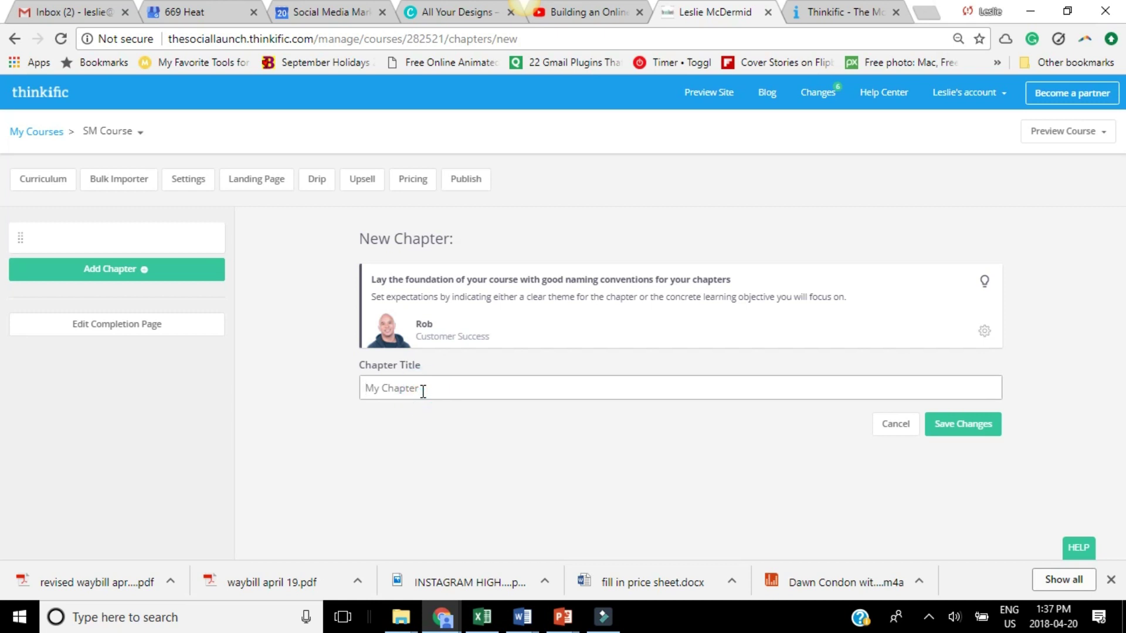
text(Welcome)
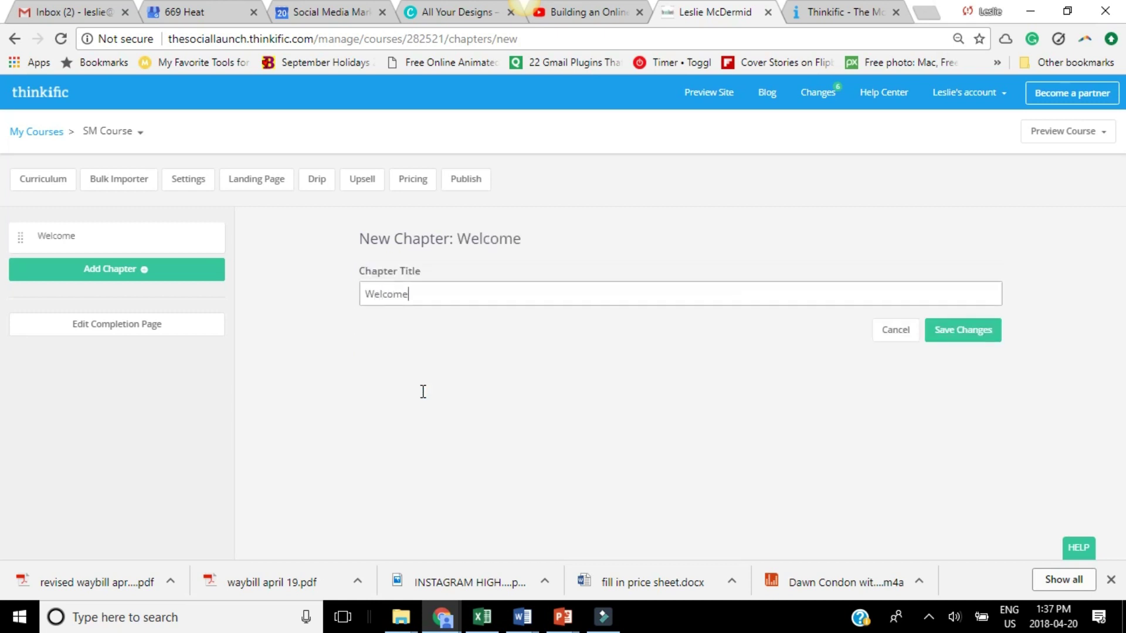
text(: What a)
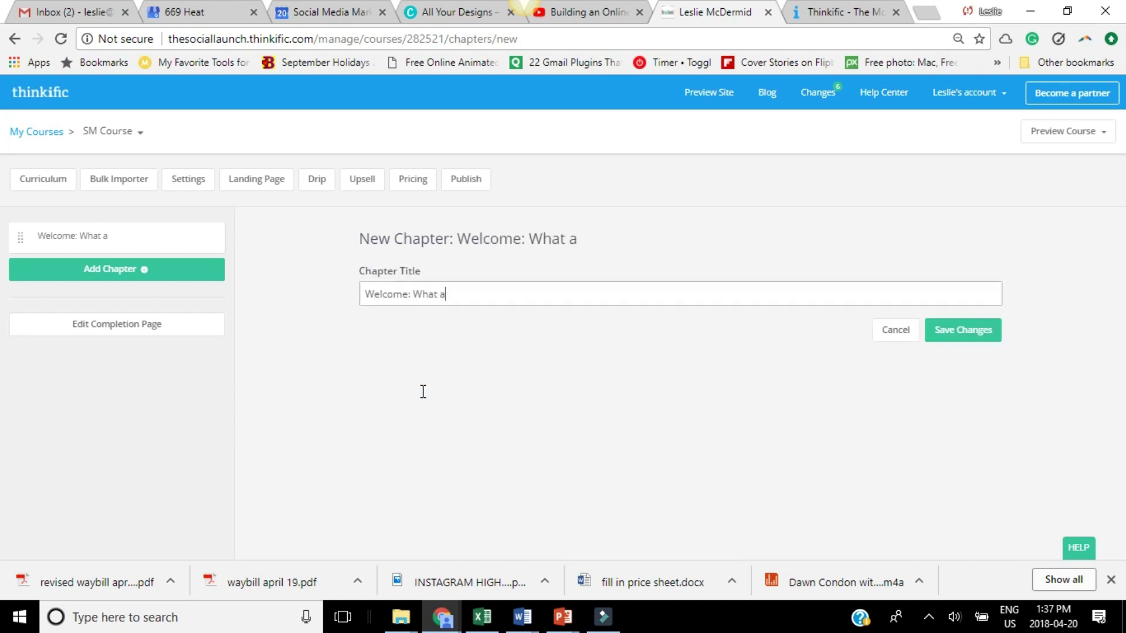
text(re you going to learn)
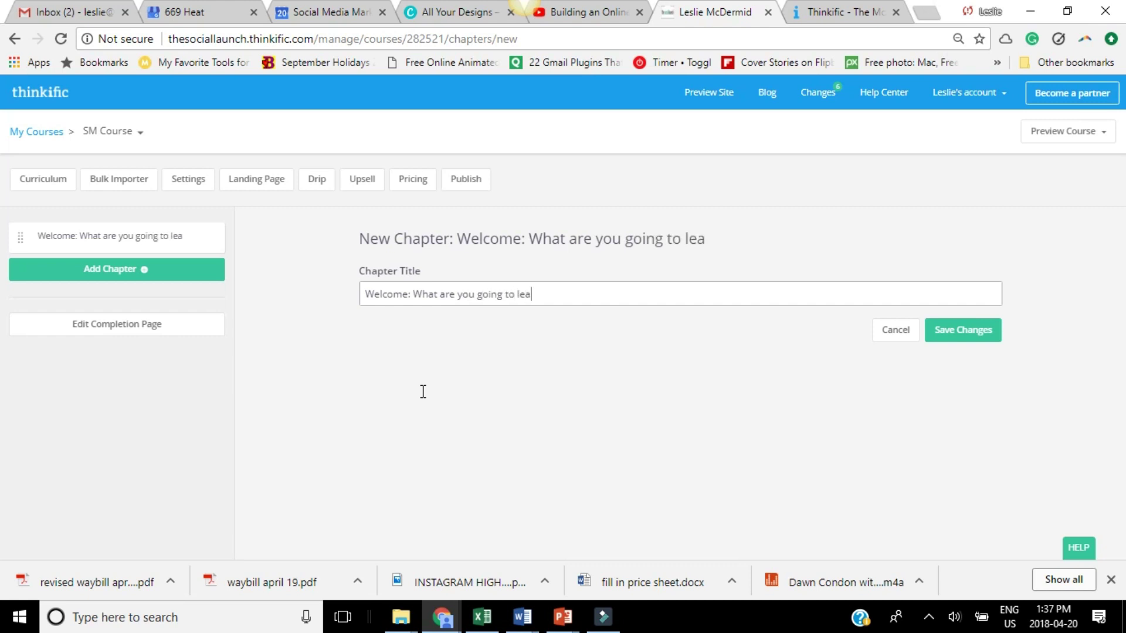
click(955, 332)
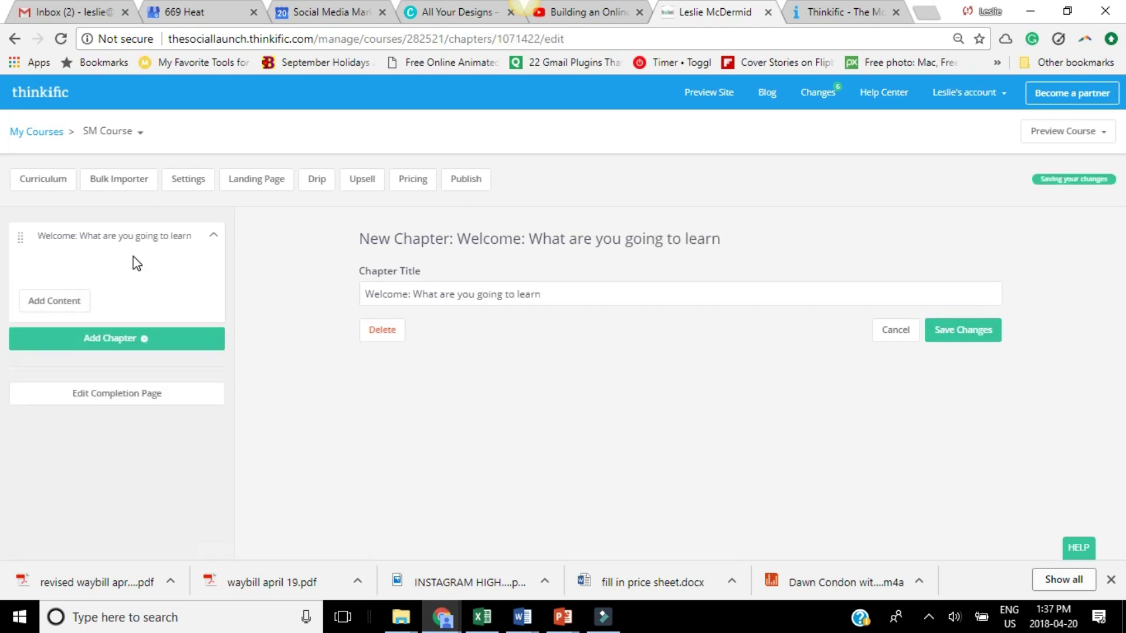
click(63, 305)
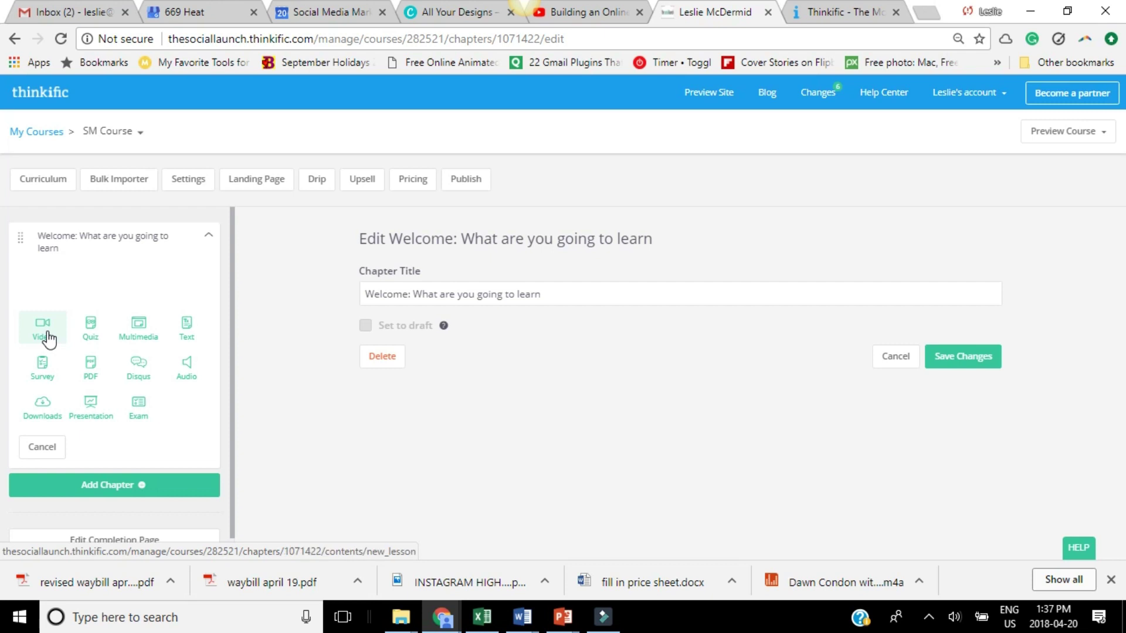
- Add a Text lesson 'What we learn' with body 'add info' and save it
click(195, 339)
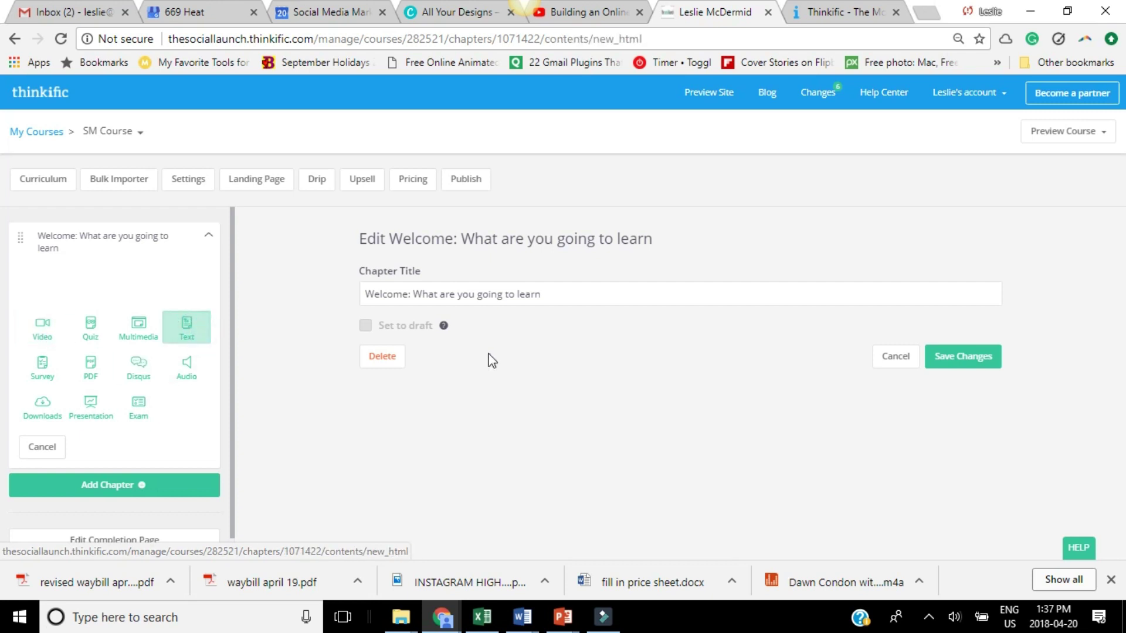
click(420, 293)
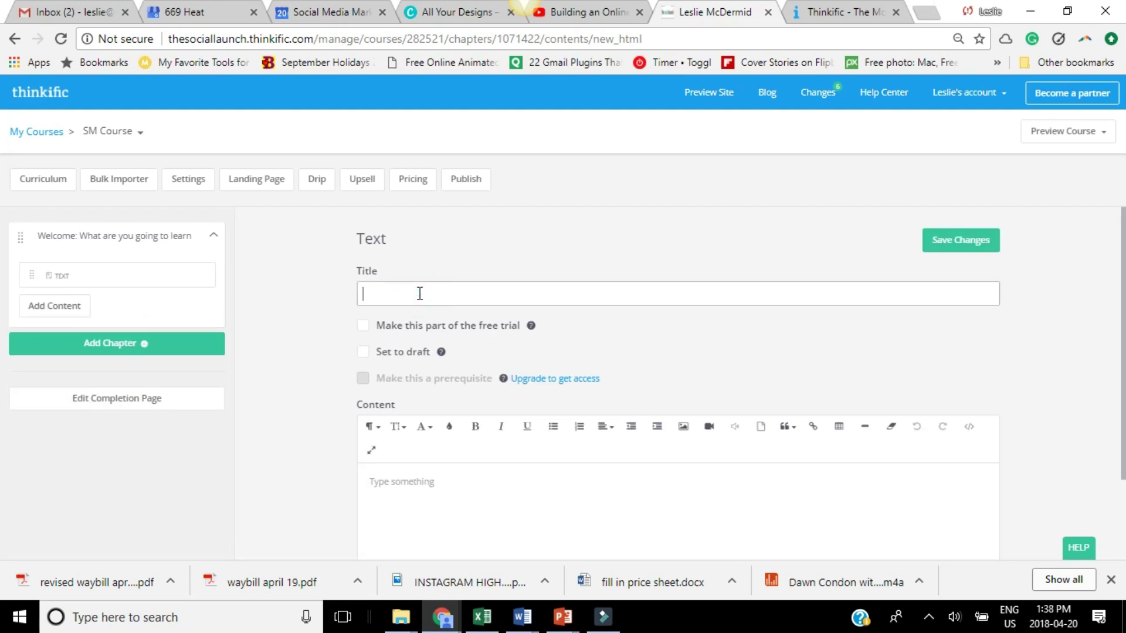
text(What we )
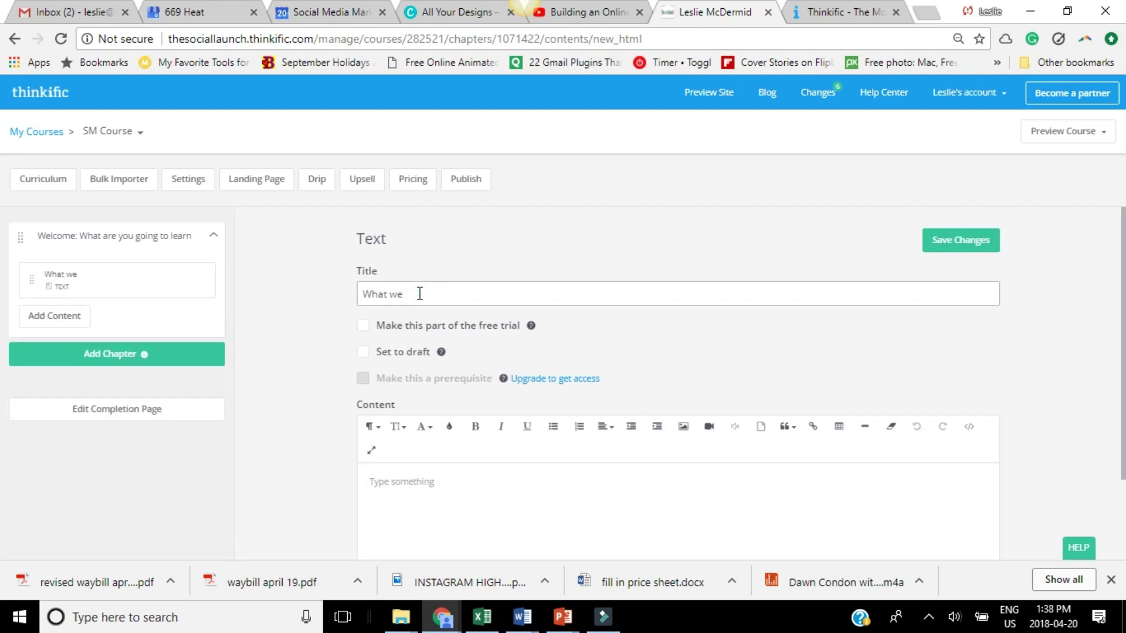
text(learn)
click(461, 482)
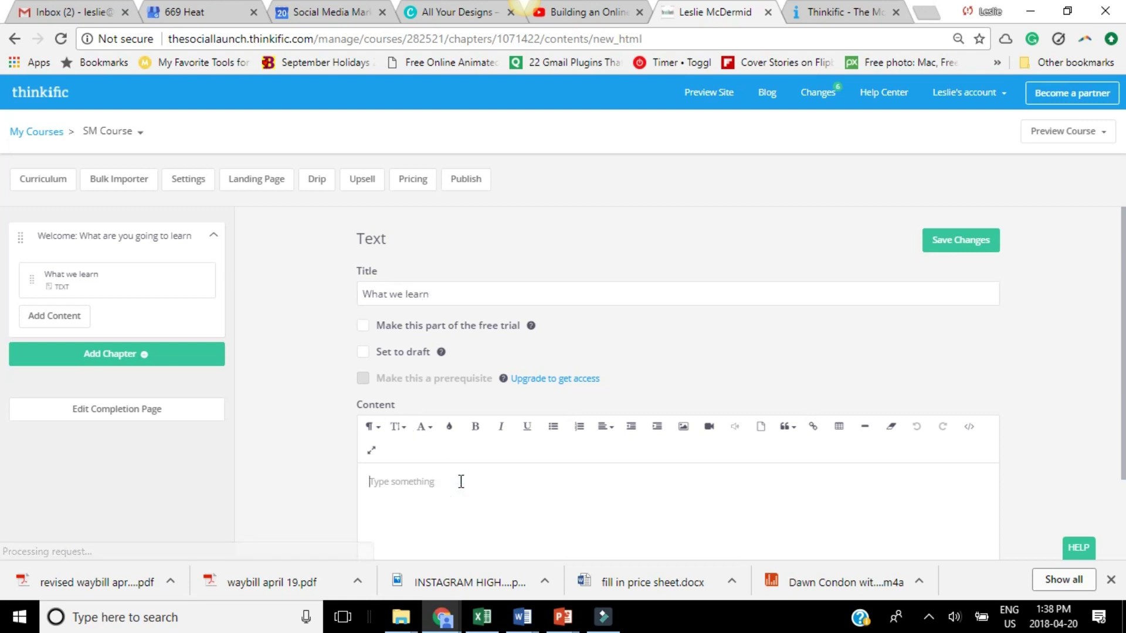
text(add info)
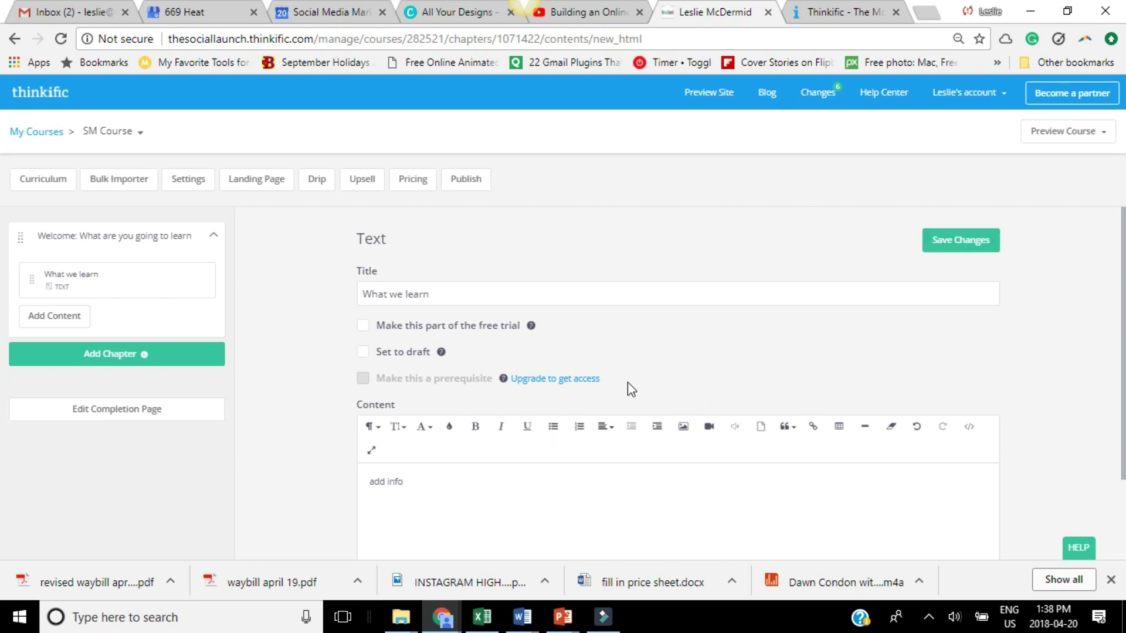
click(963, 251)
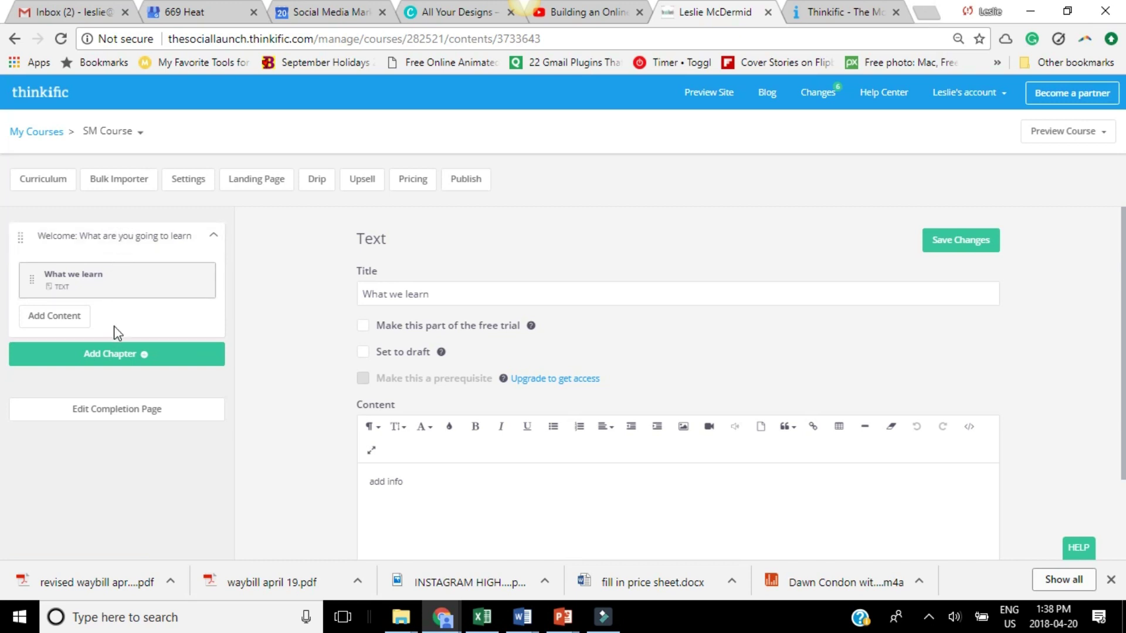
click(63, 318)
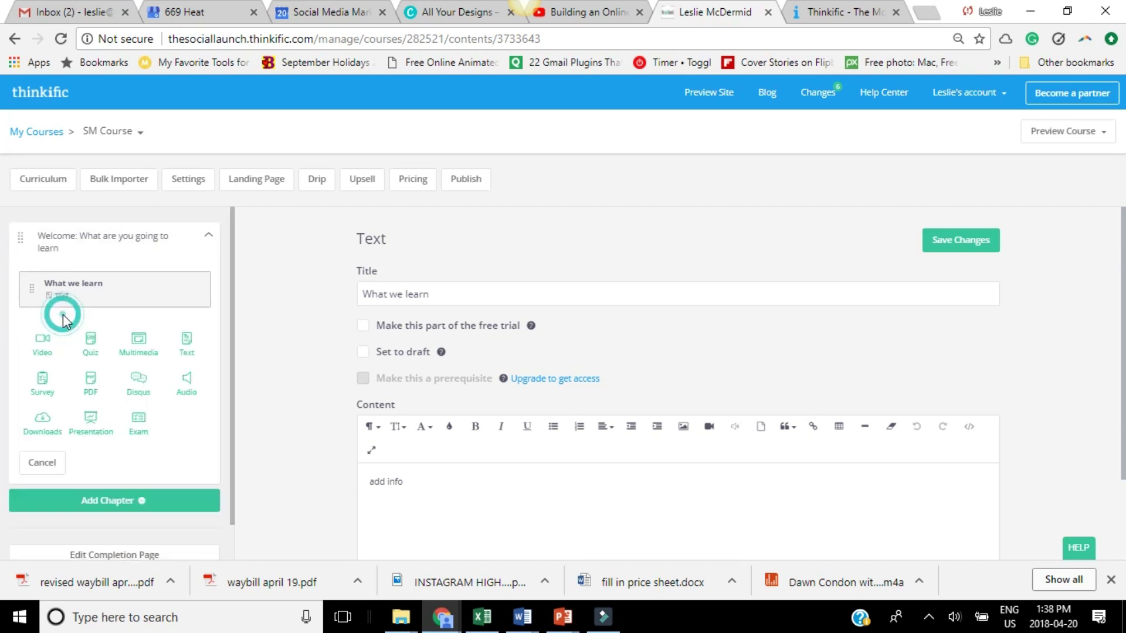
- Start a Video lesson in the Welcome chapter and look over its upload area
click(45, 345)
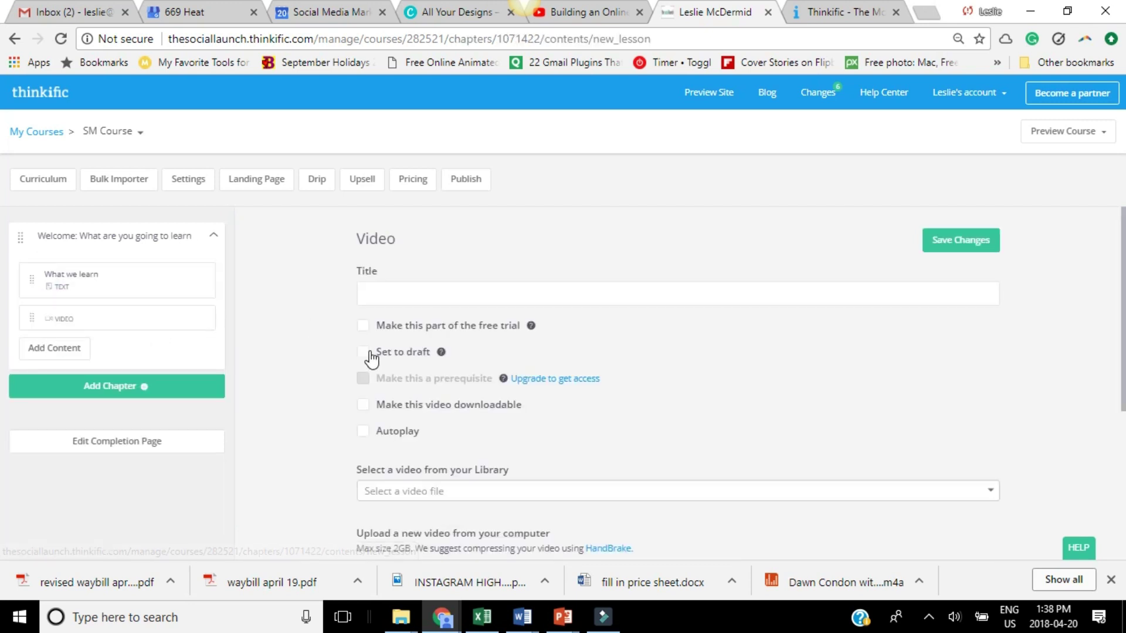
scroll(677, 381, down, 3)
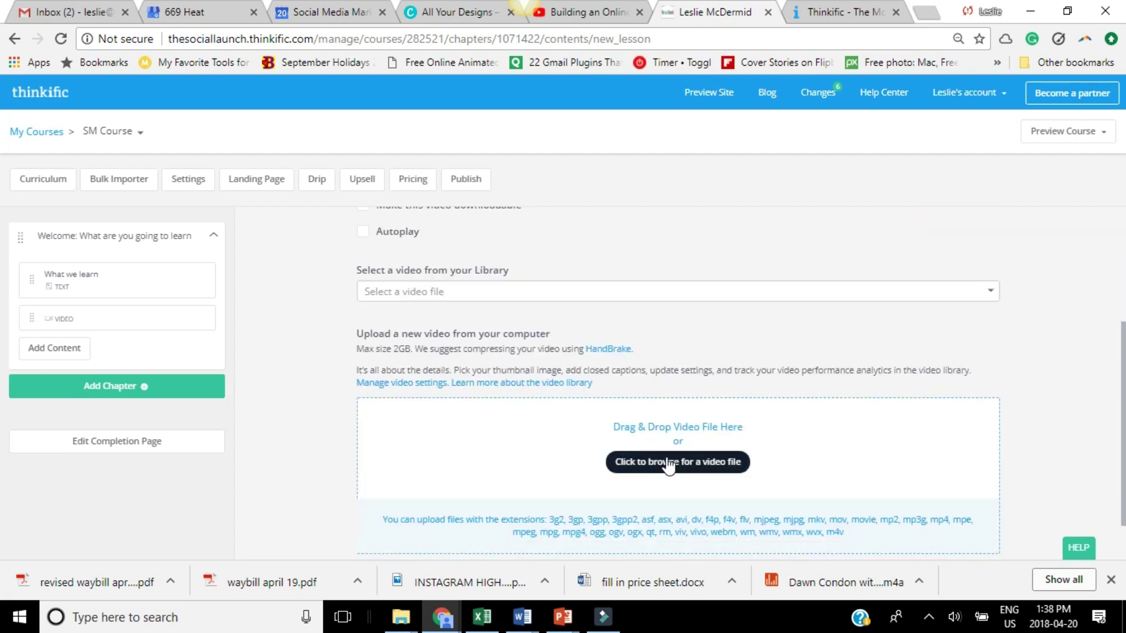
scroll(5, 352, up, 2)
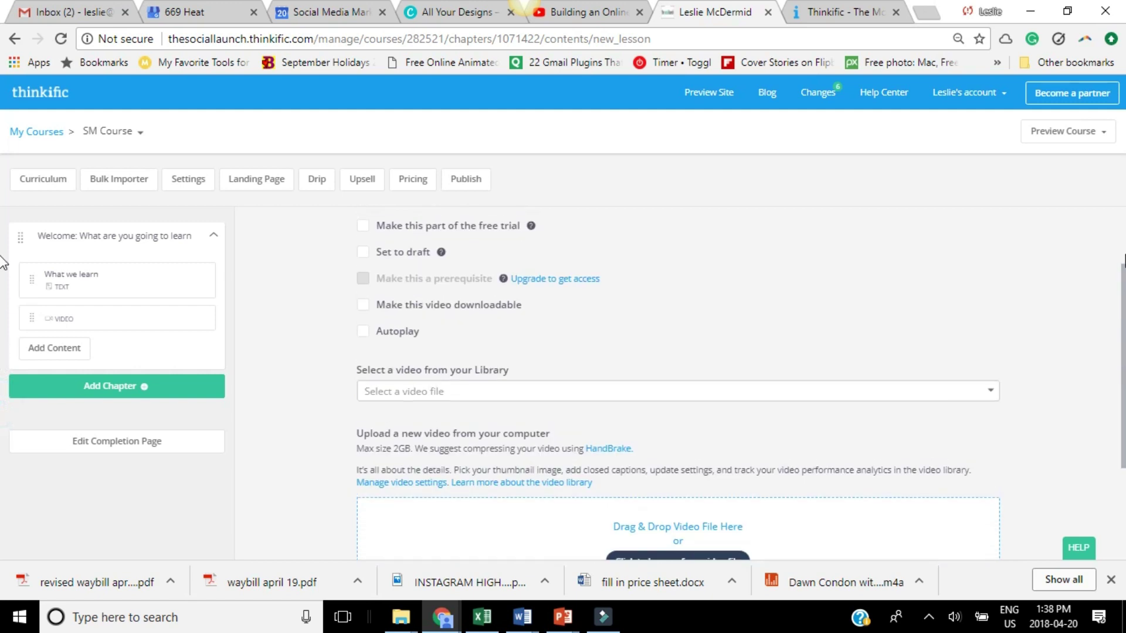
scroll(3, 262, up, 2)
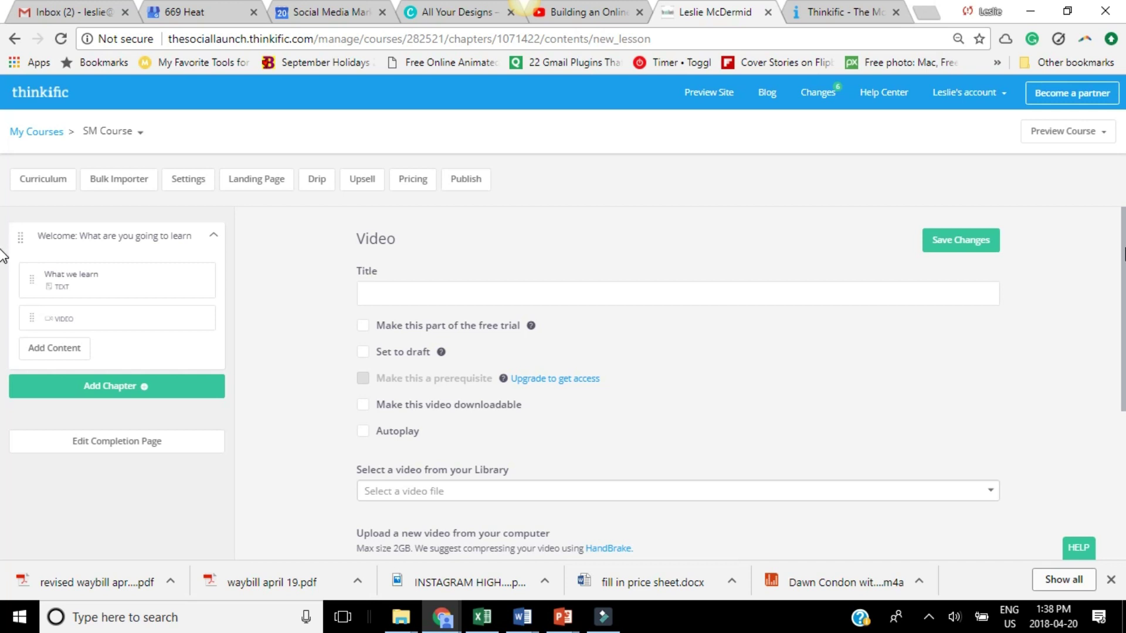
scroll(3, 276, down, 4)
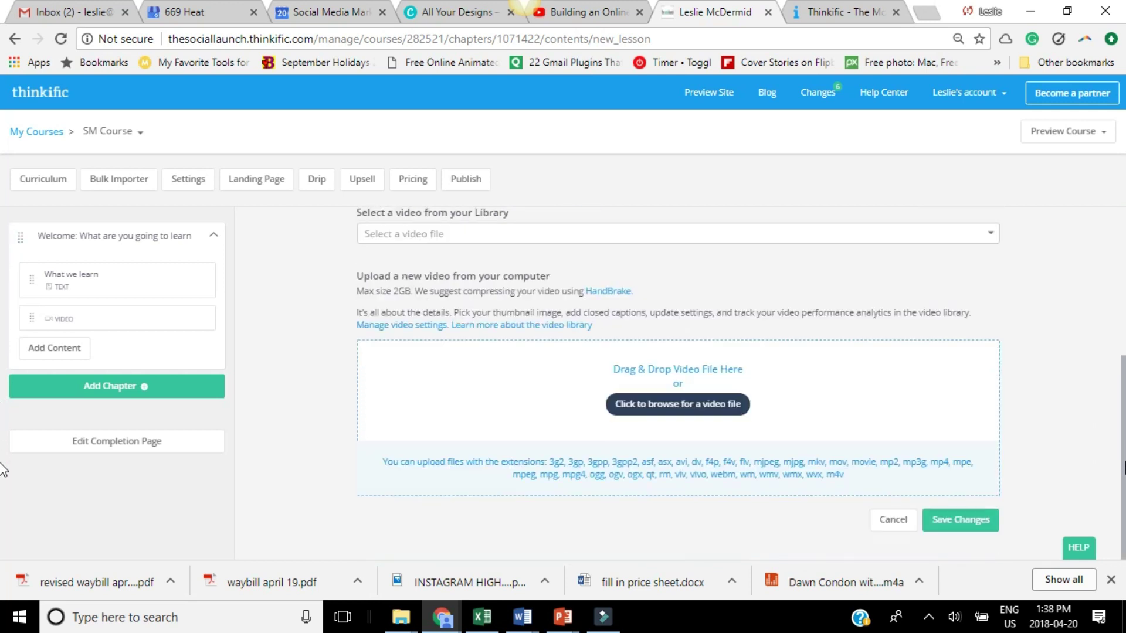
scroll(3, 457, up, 4)
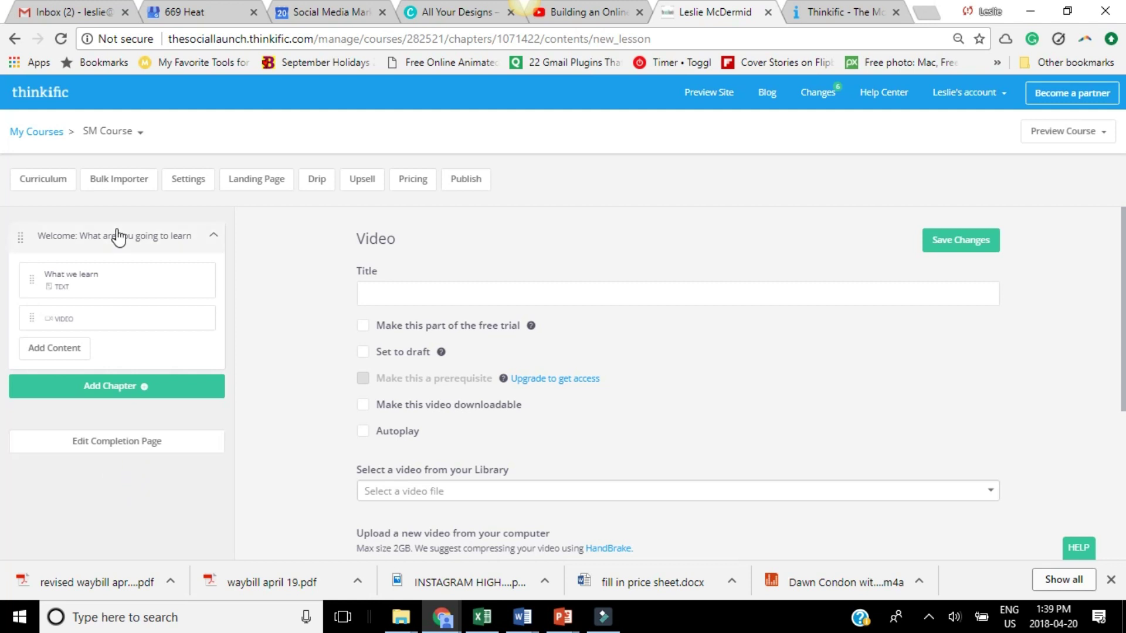
click(119, 392)
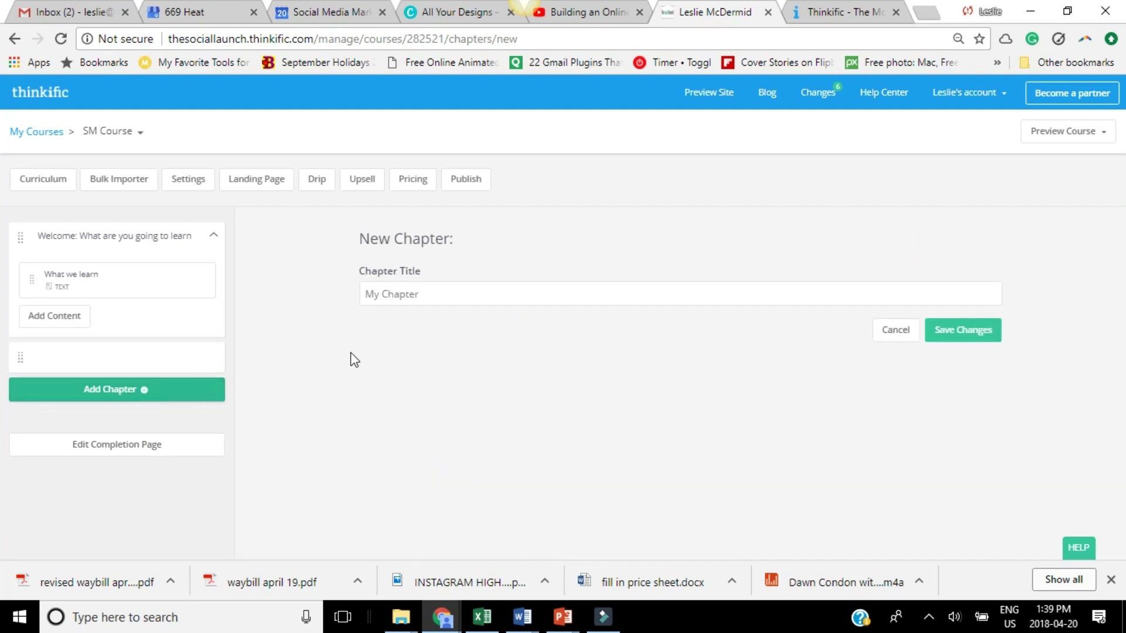
- Add a chapter titled 'Facebook Basics' and save it
click(437, 291)
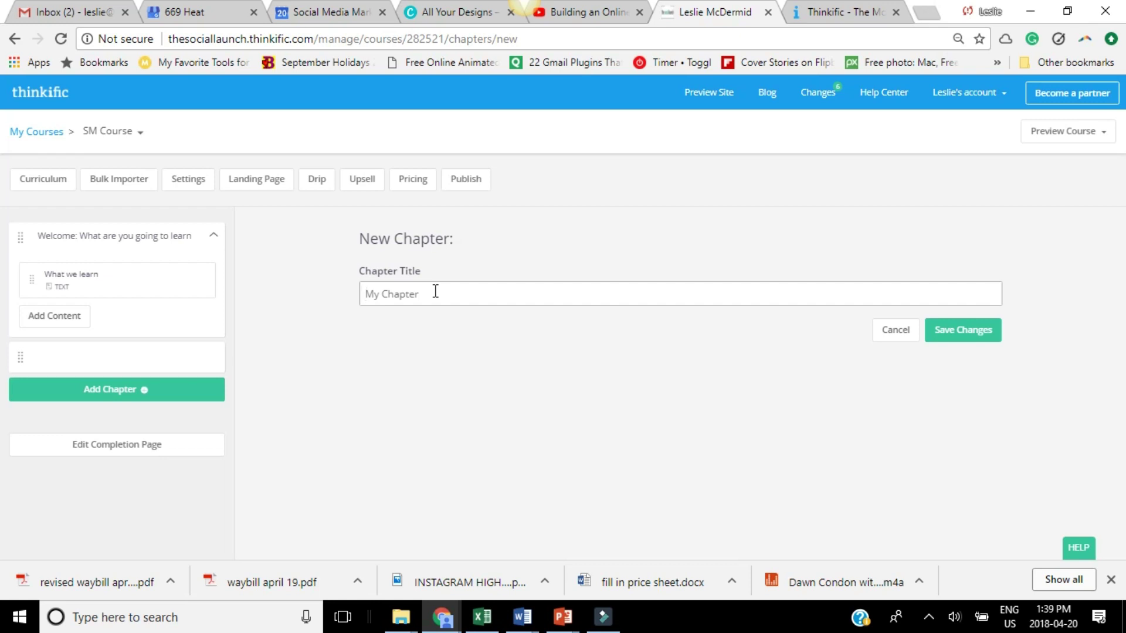
text(Faceb)
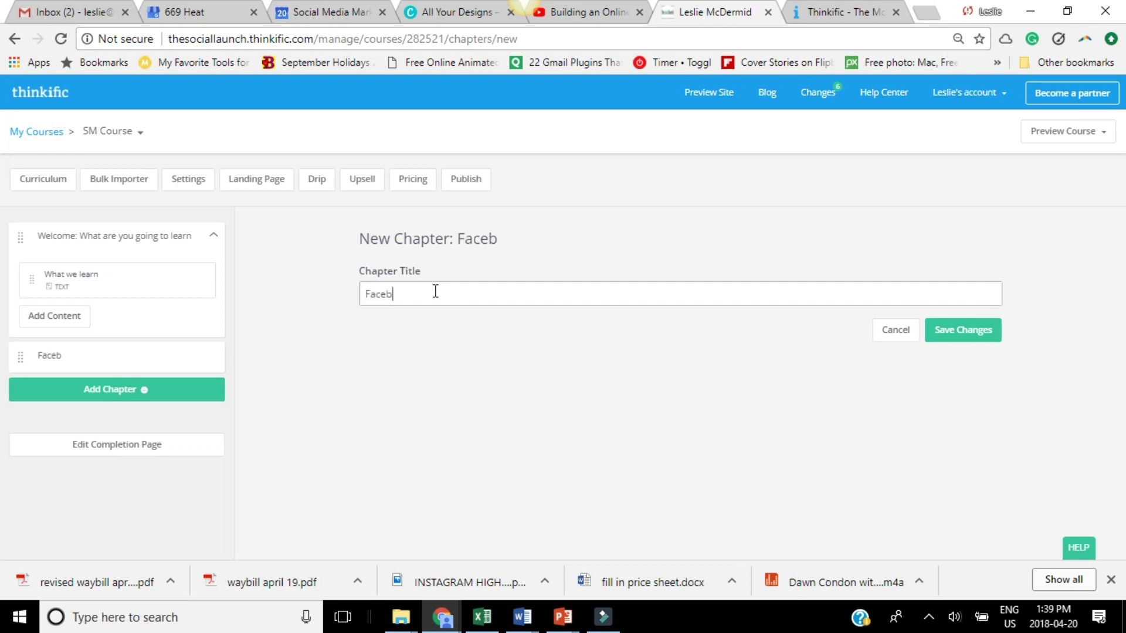
text(ook Basics)
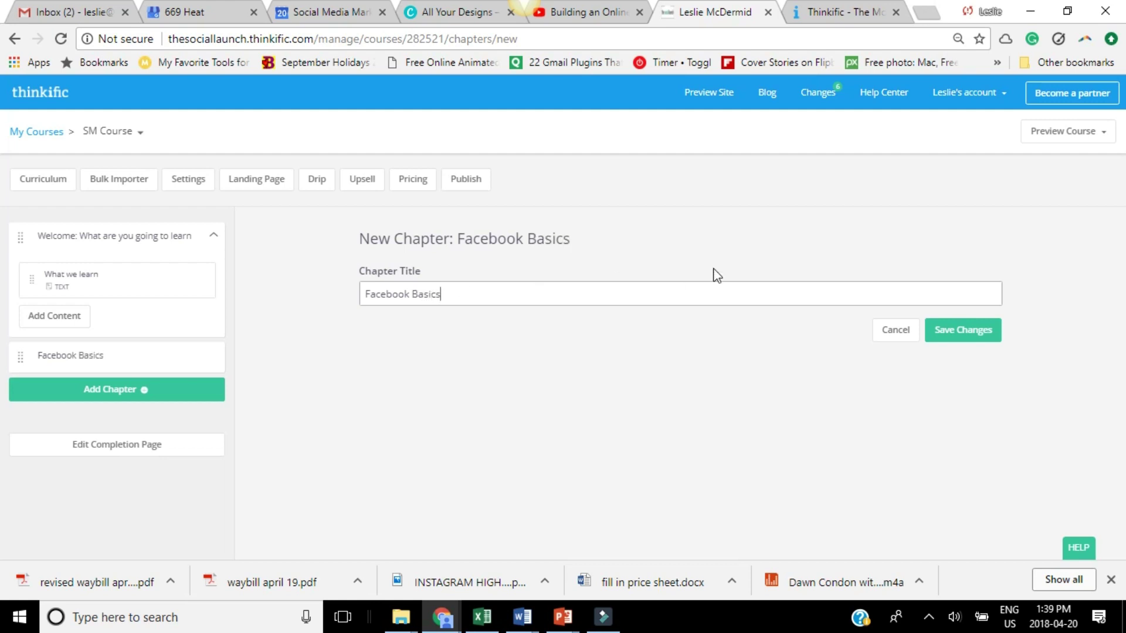
click(963, 332)
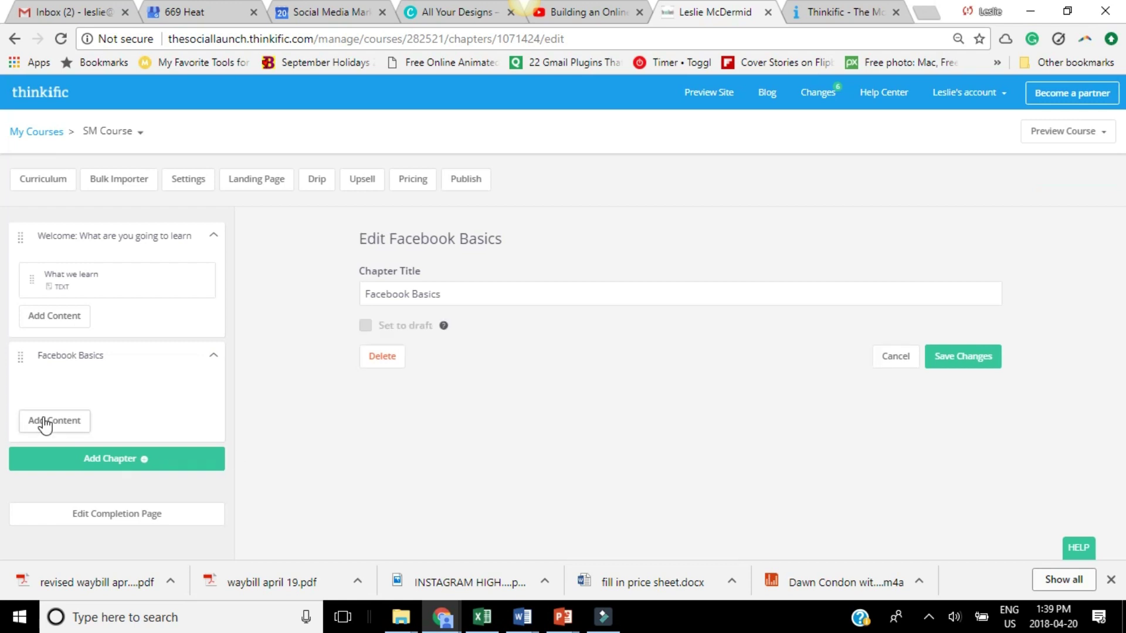
- Review content types for the Facebook Basics chapter and save the chapter again
click(67, 420)
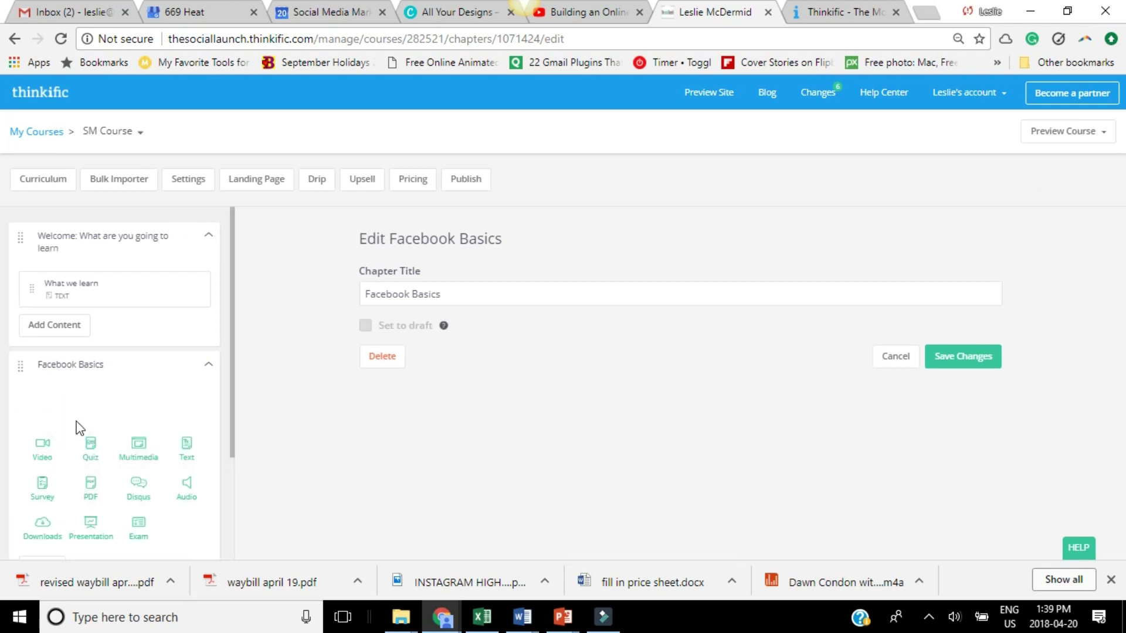
drag(233, 417, 234, 485)
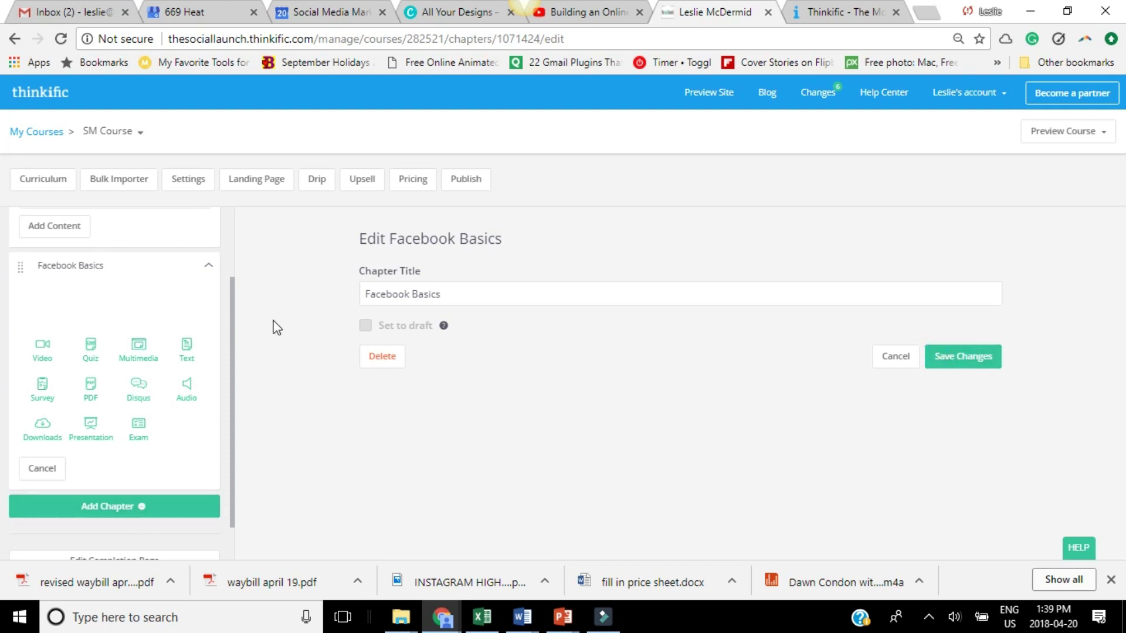
drag(234, 331, 237, 393)
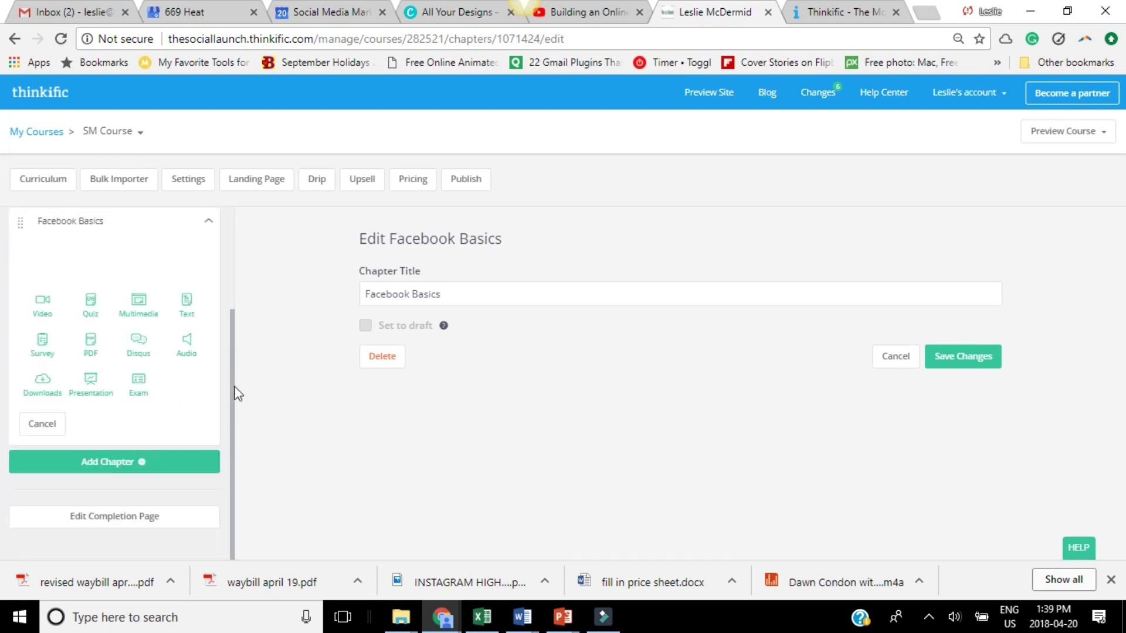
click(233, 277)
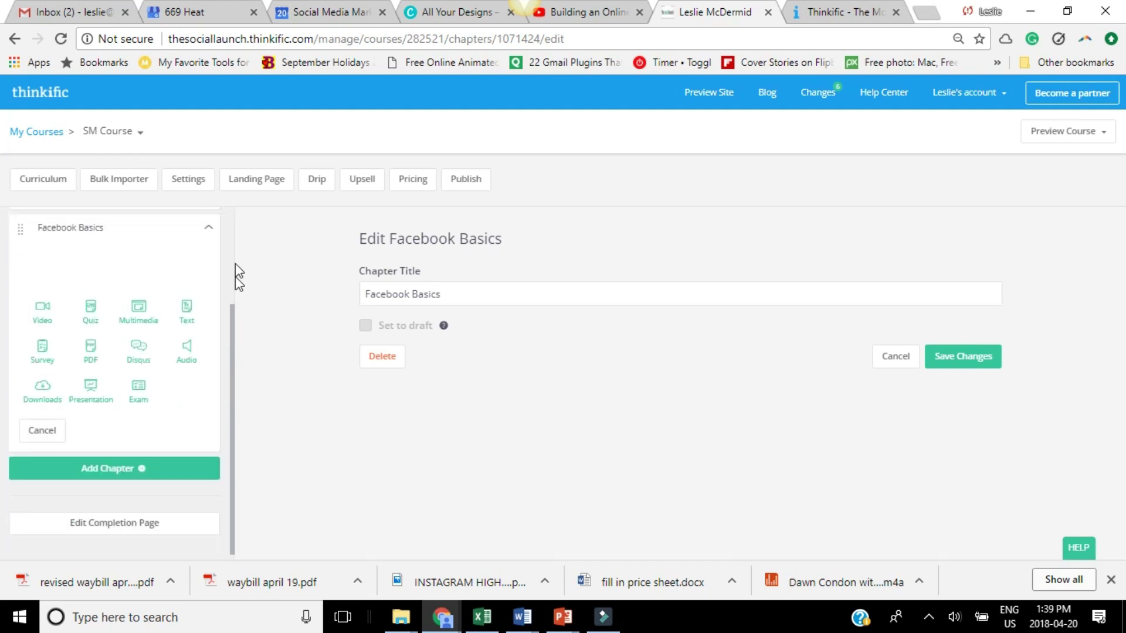
click(997, 375)
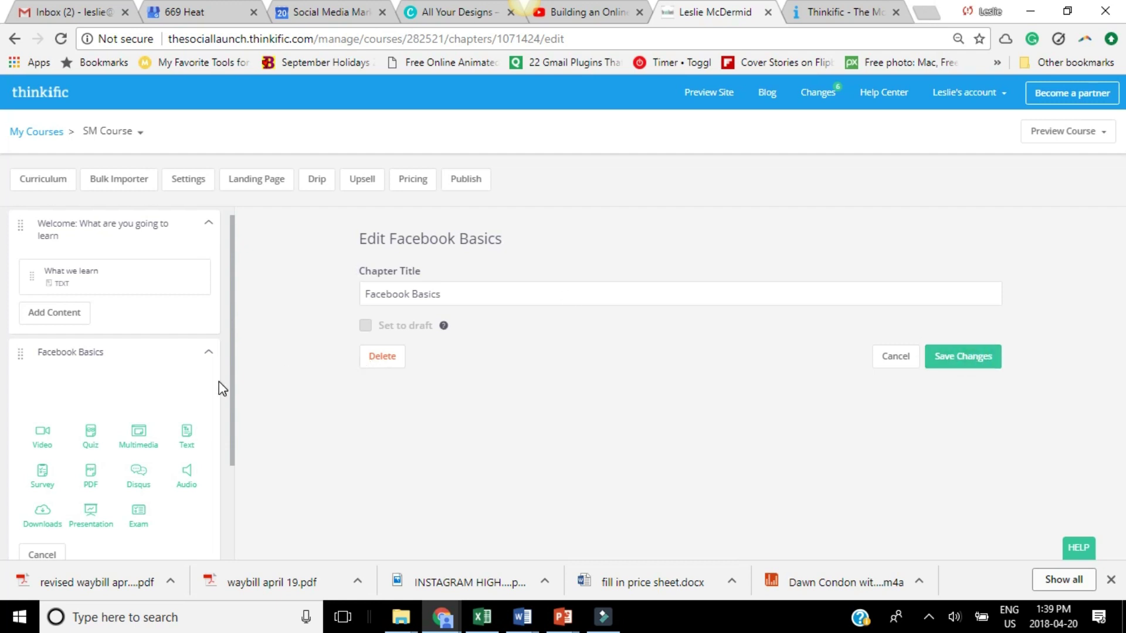
drag(233, 406, 221, 503)
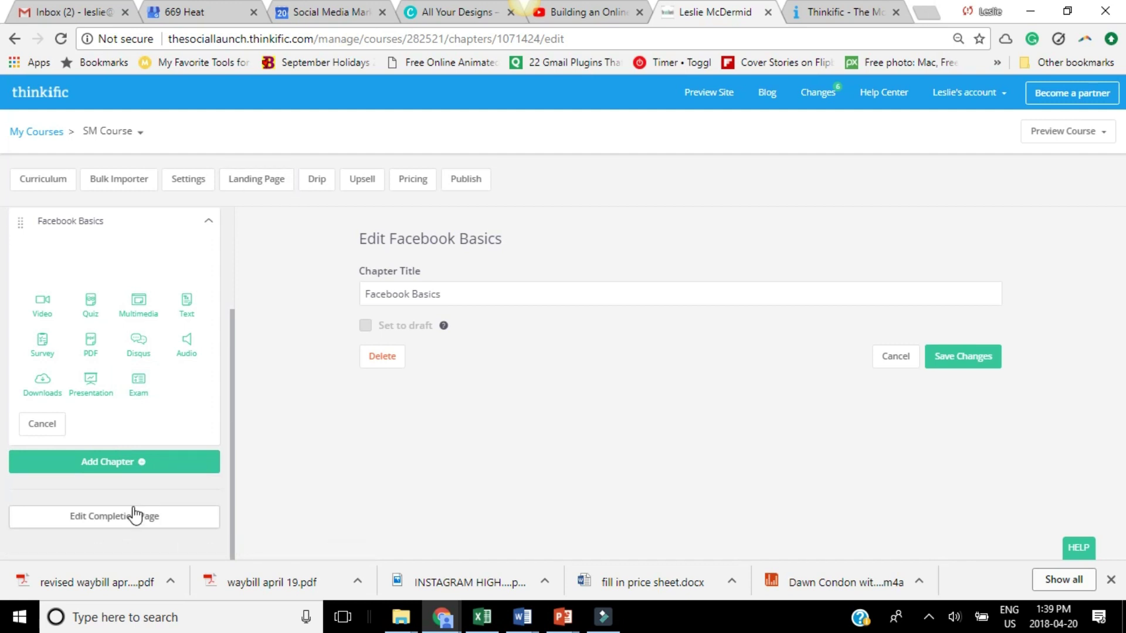
click(122, 525)
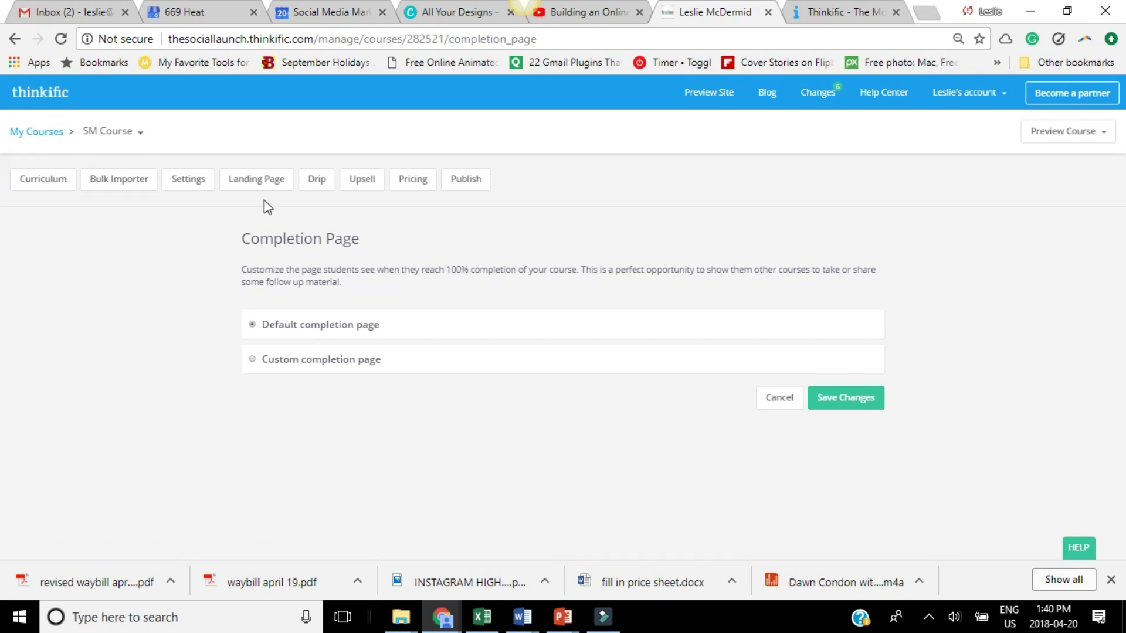
- Open the Landing Page editor and scroll its preview from banner to instructor bio
click(270, 185)
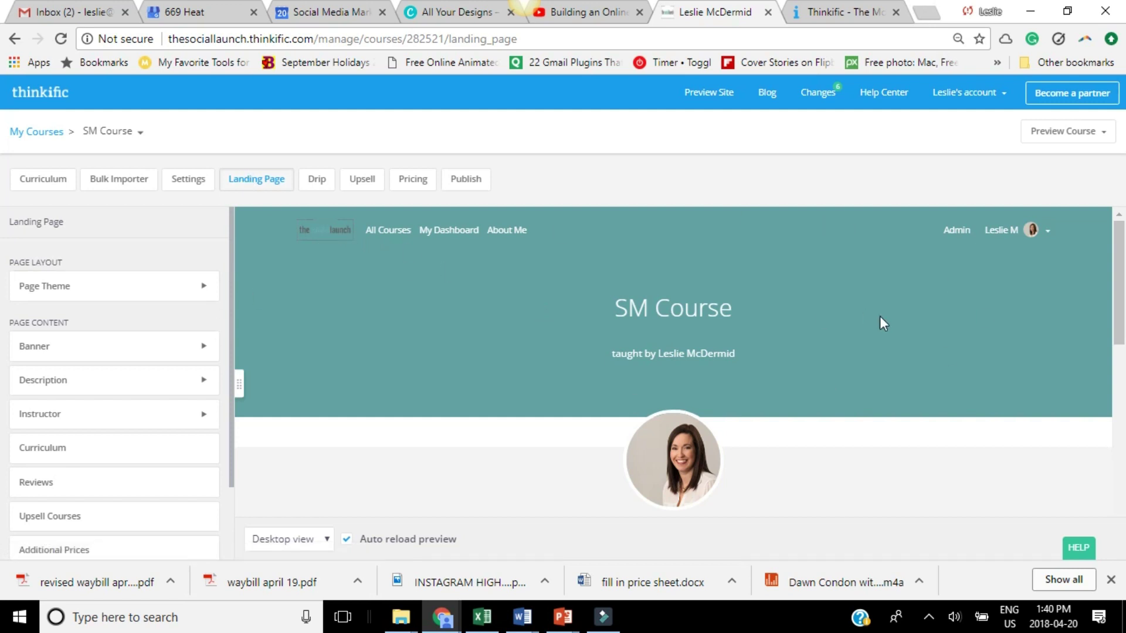
scroll(3, 320, down, 4)
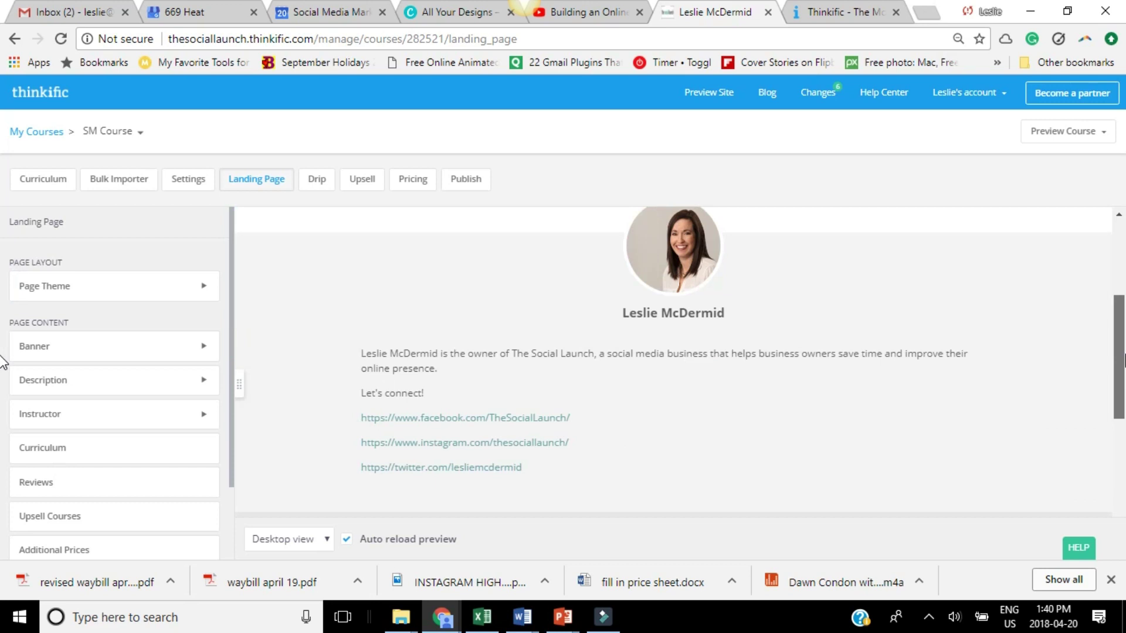
scroll(3, 352, up, 5)
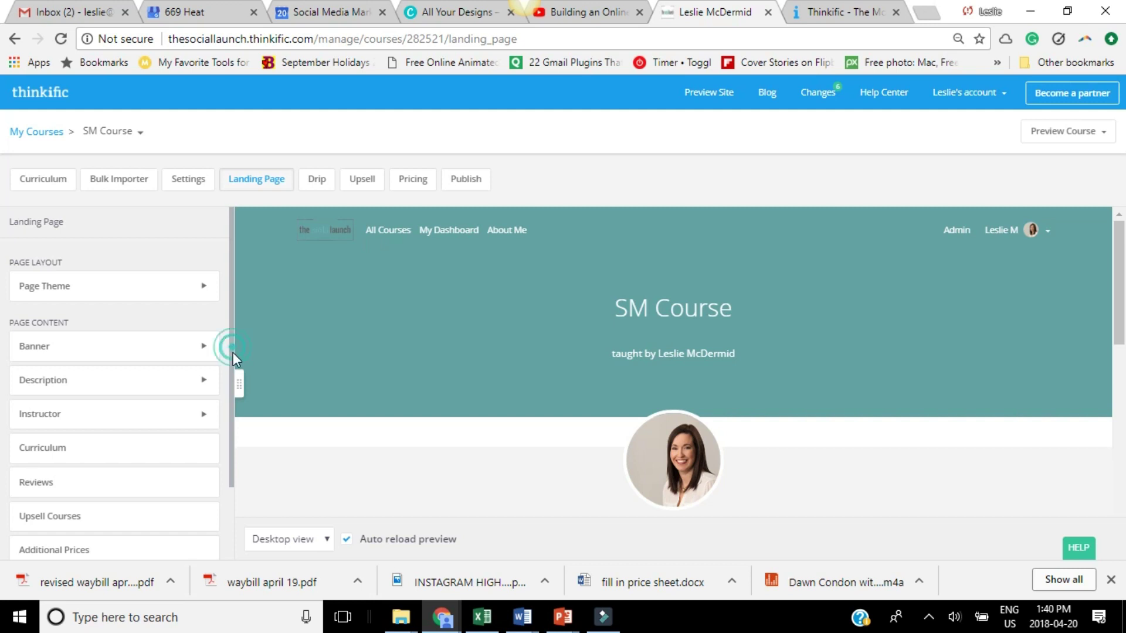
scroll(232, 352, down, 1)
click(203, 265)
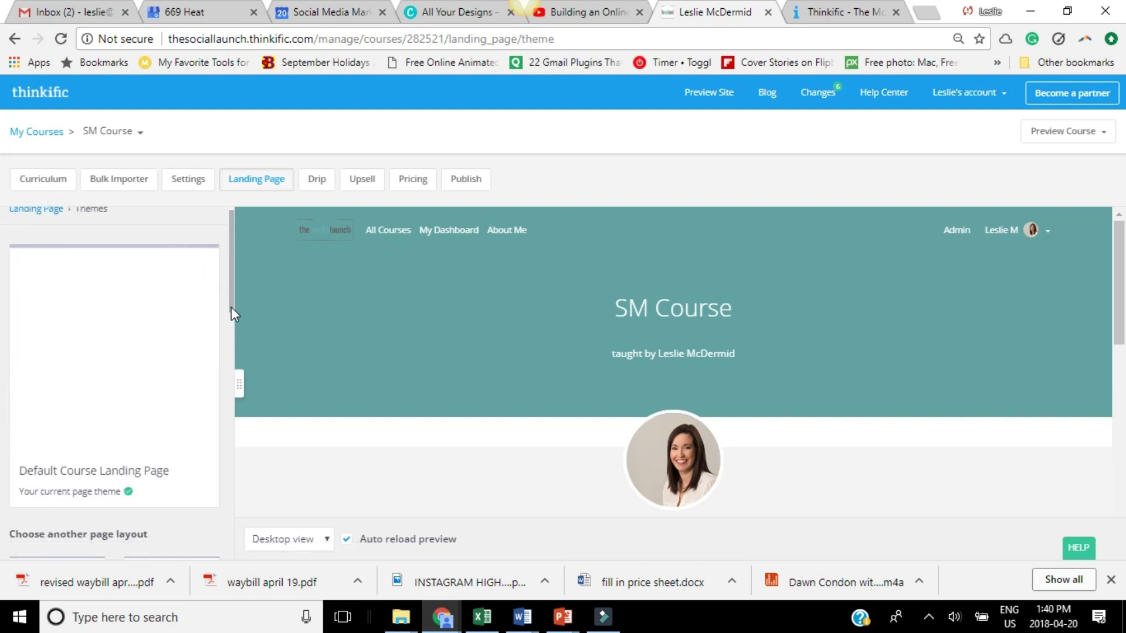
- Activate the Metro theme from the theme library for the SM Course landing page
scroll(233, 304, down, 1)
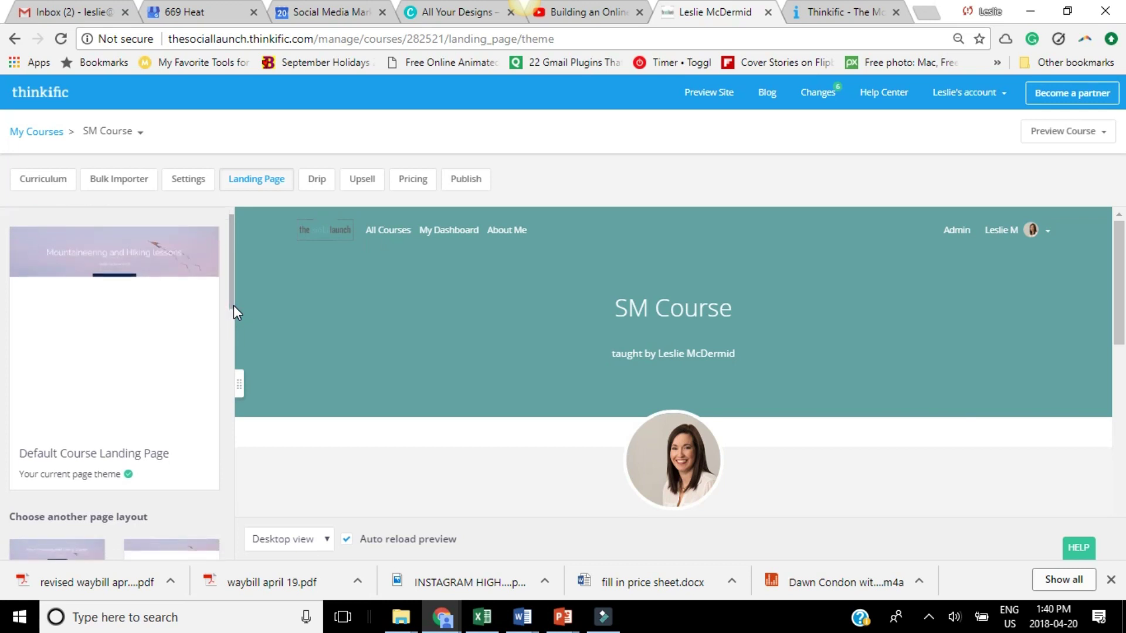
drag(234, 305, 245, 442)
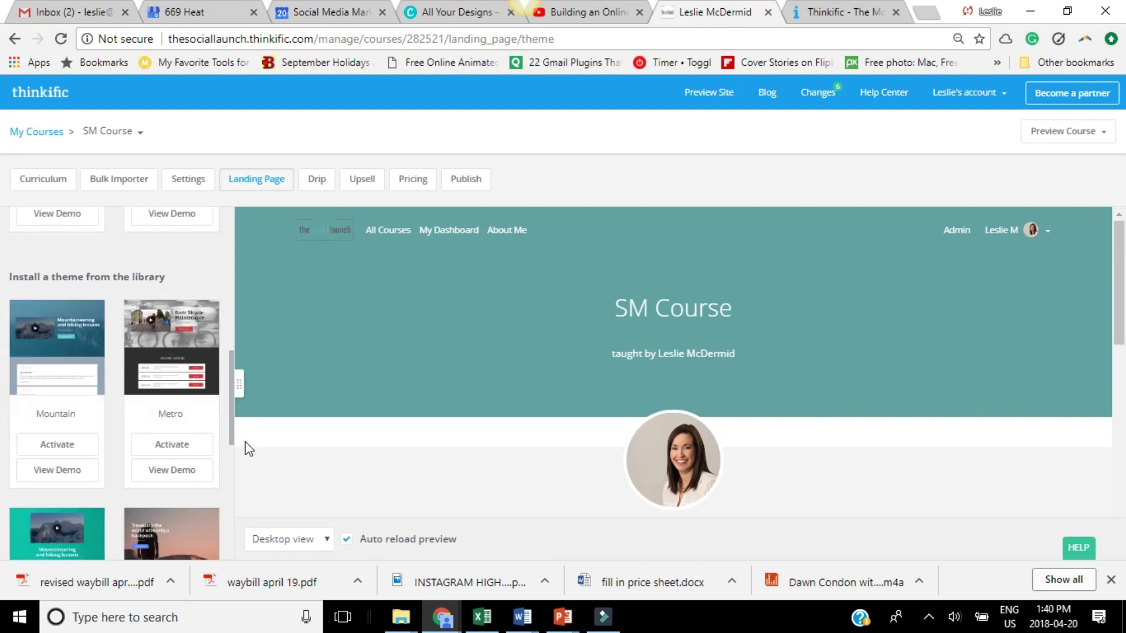
click(195, 443)
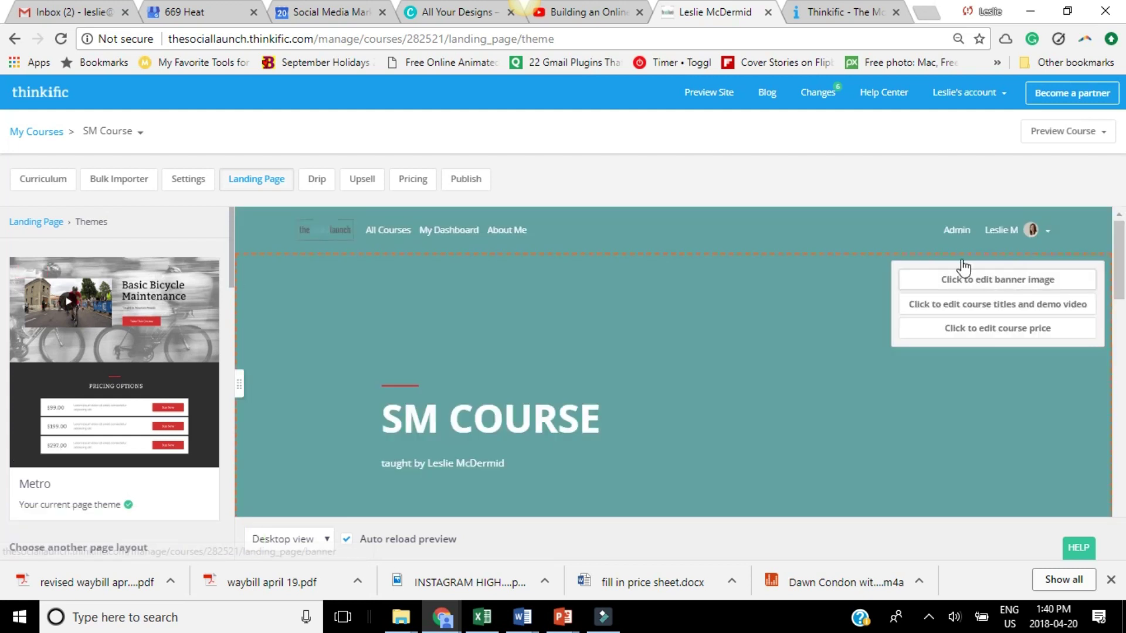
scroll(1121, 282, down, 2)
drag(1121, 320, 1121, 440)
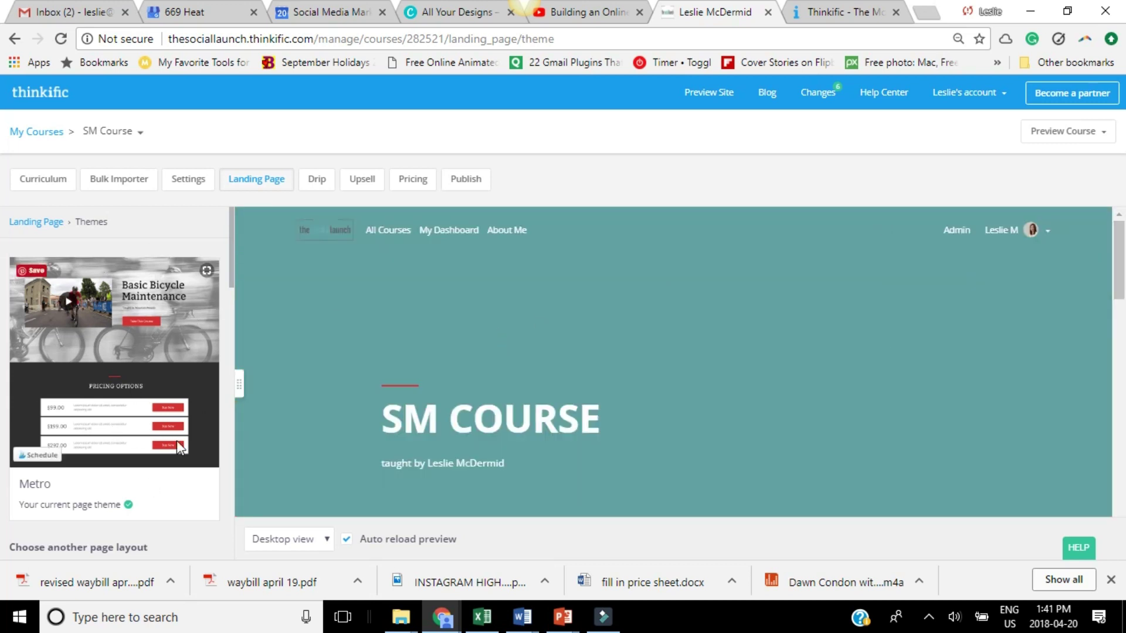
mouse_move(439, 400)
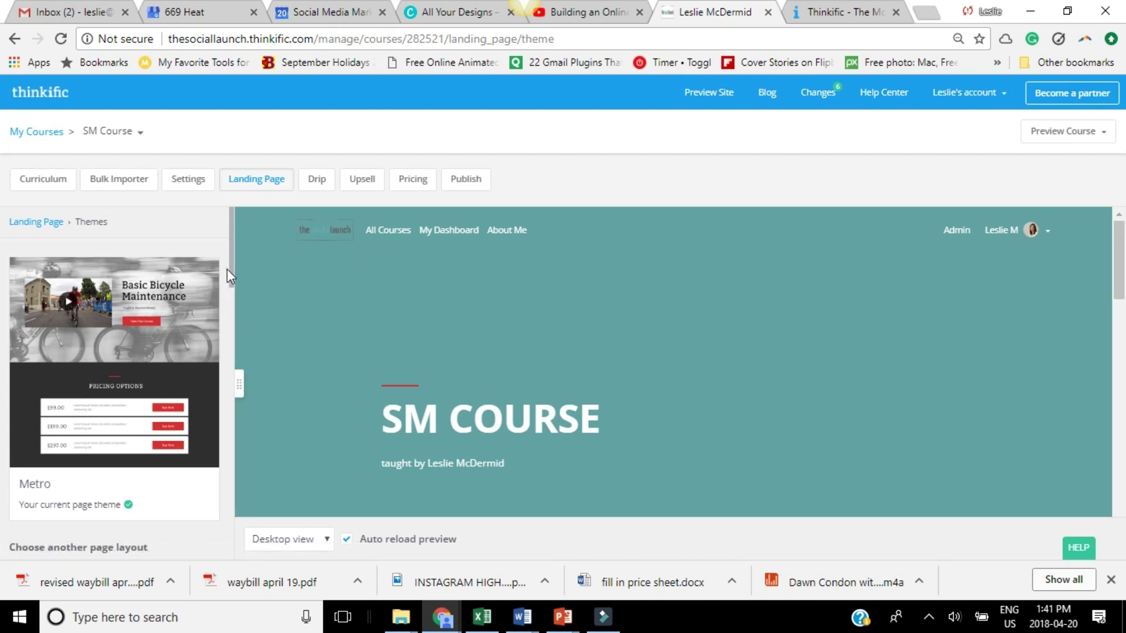
drag(231, 269, 241, 245)
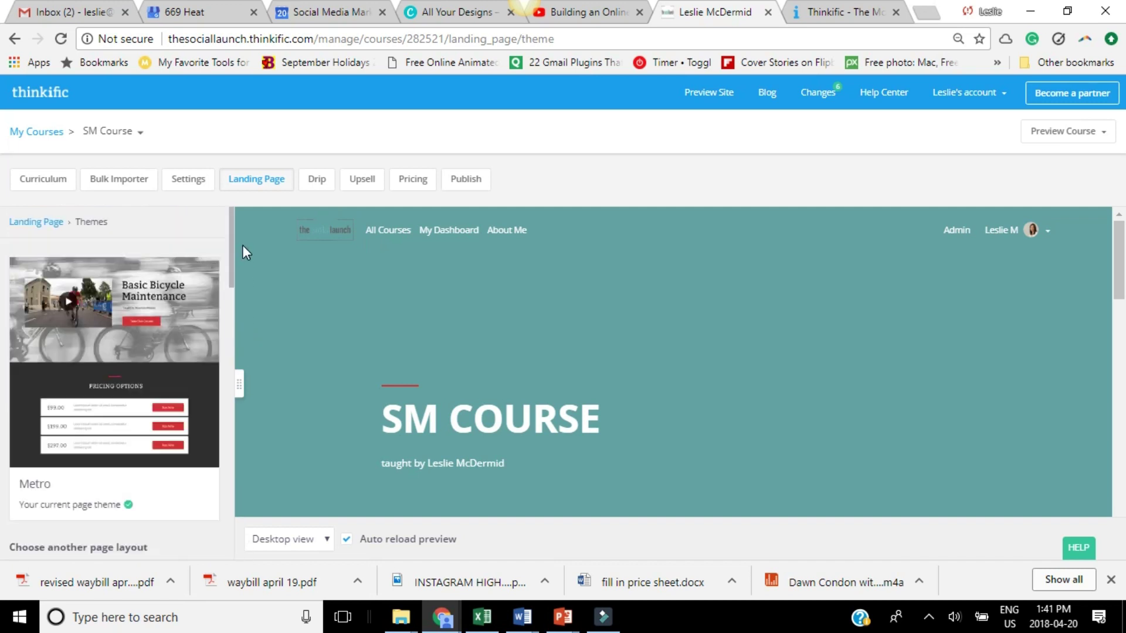
click(1107, 138)
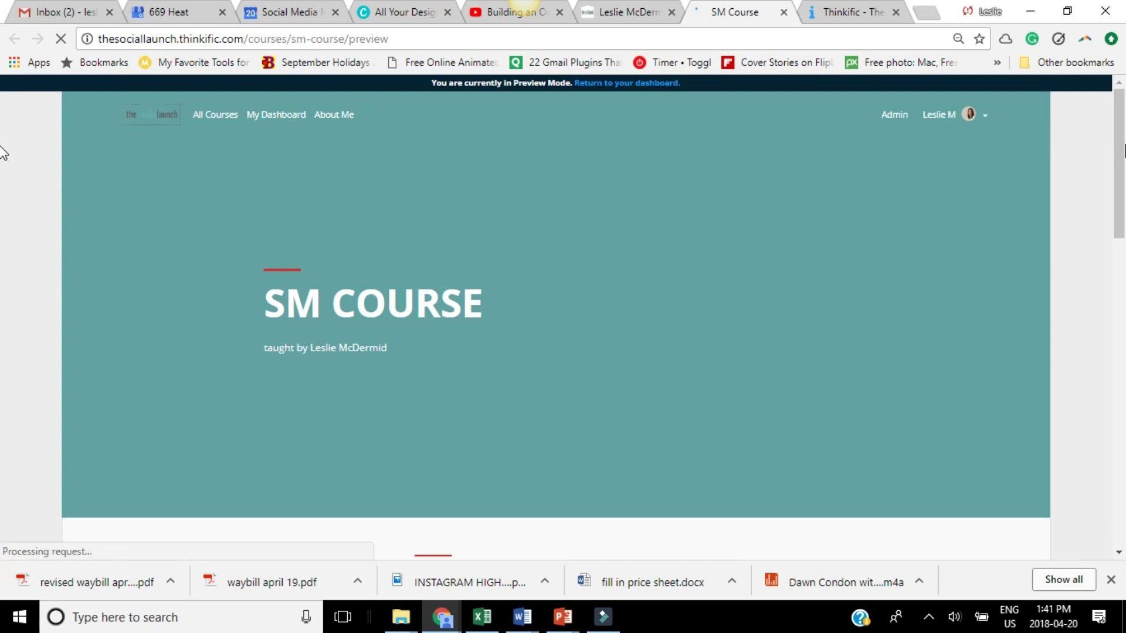
- Scroll through the landing page preview, then preview SM Course as a student
scroll(3, 235, down, 4)
scroll(3, 323, down, 1)
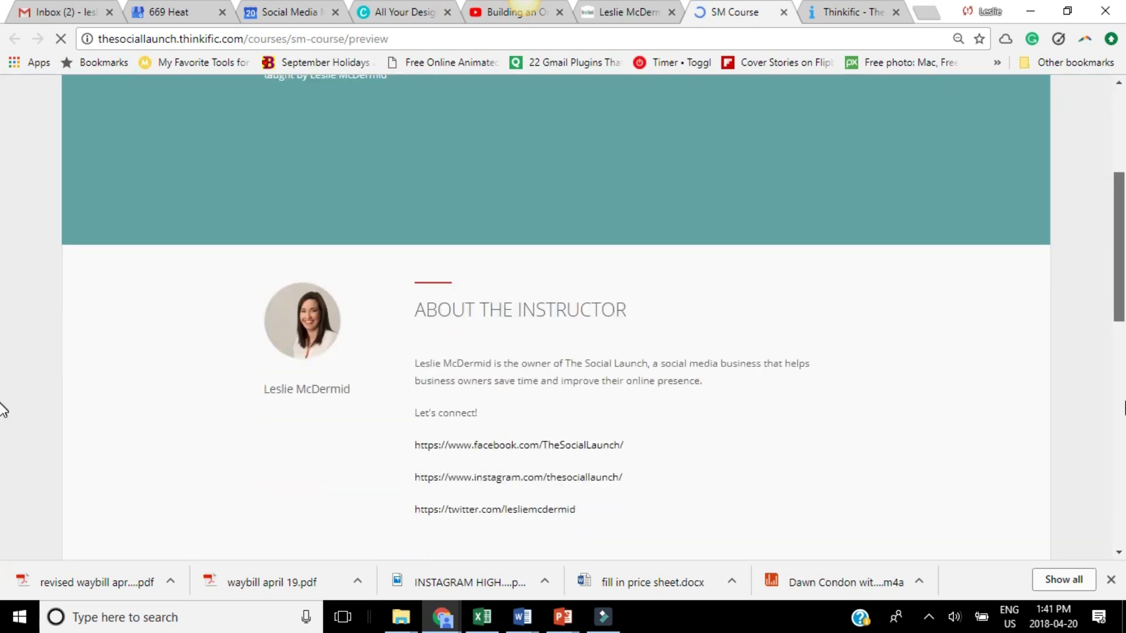
scroll(3, 410, down, 6)
scroll(3, 441, down, 2)
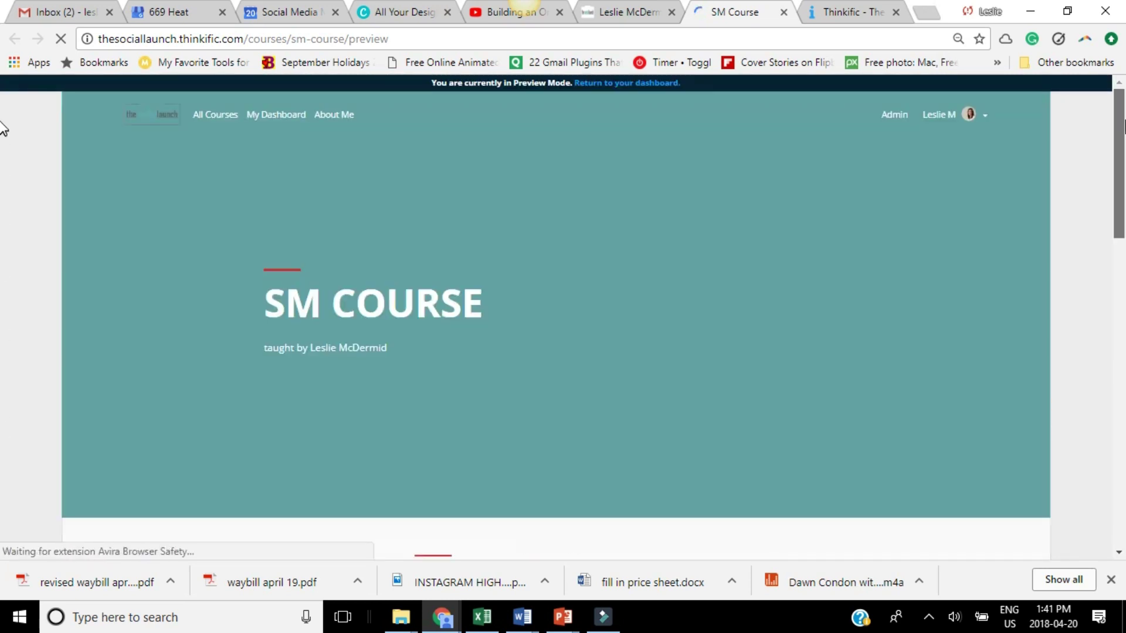
click(624, 18)
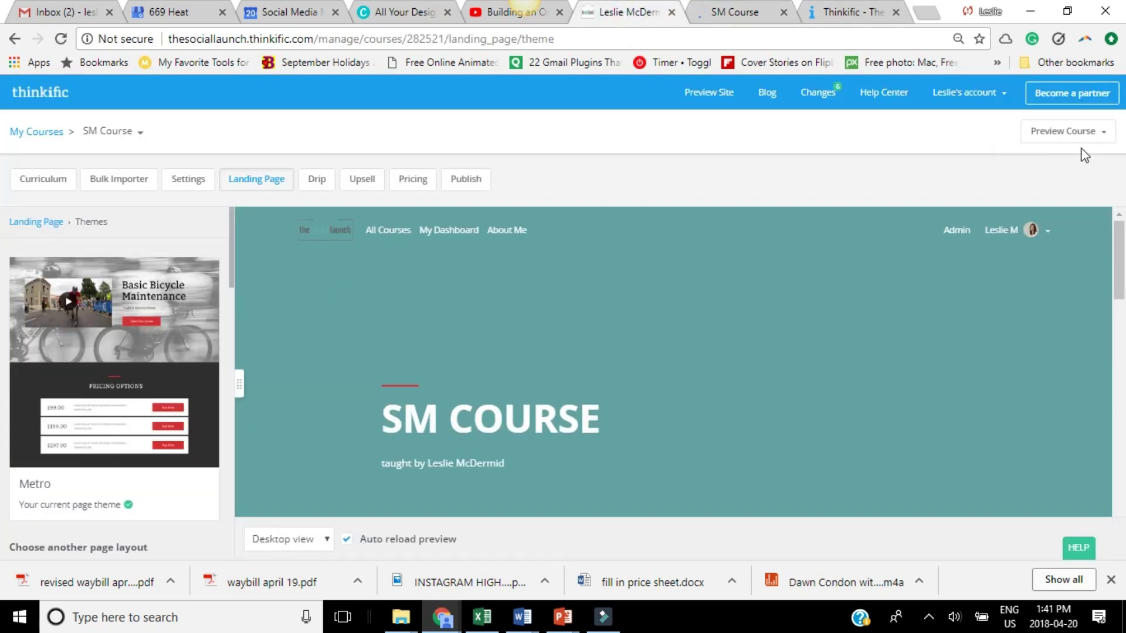
click(1104, 135)
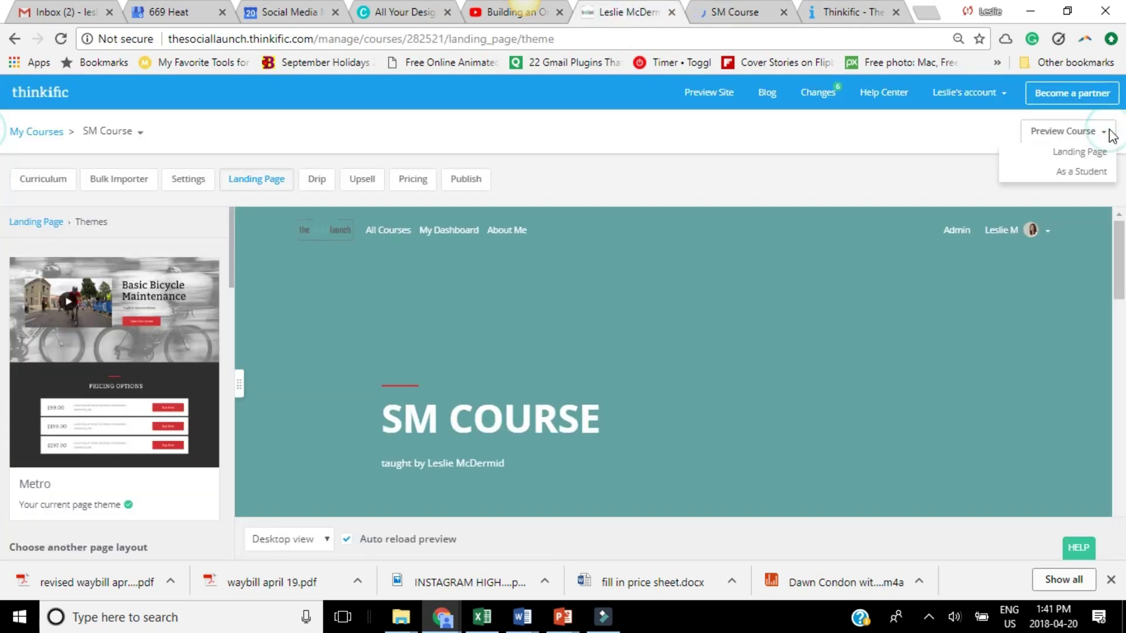
click(1082, 172)
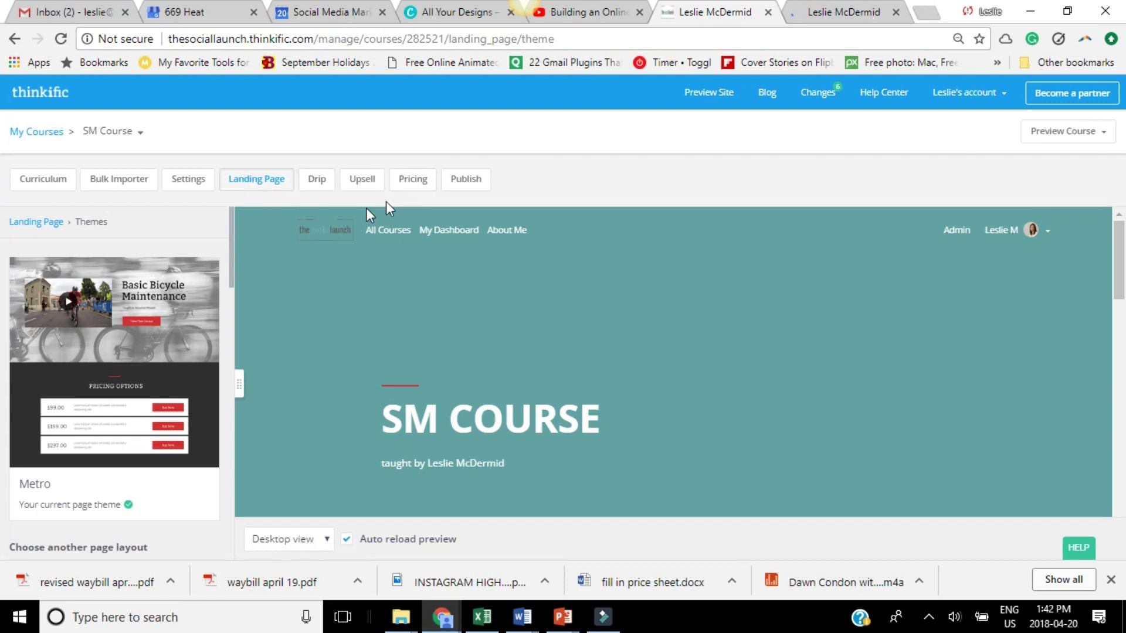
click(417, 182)
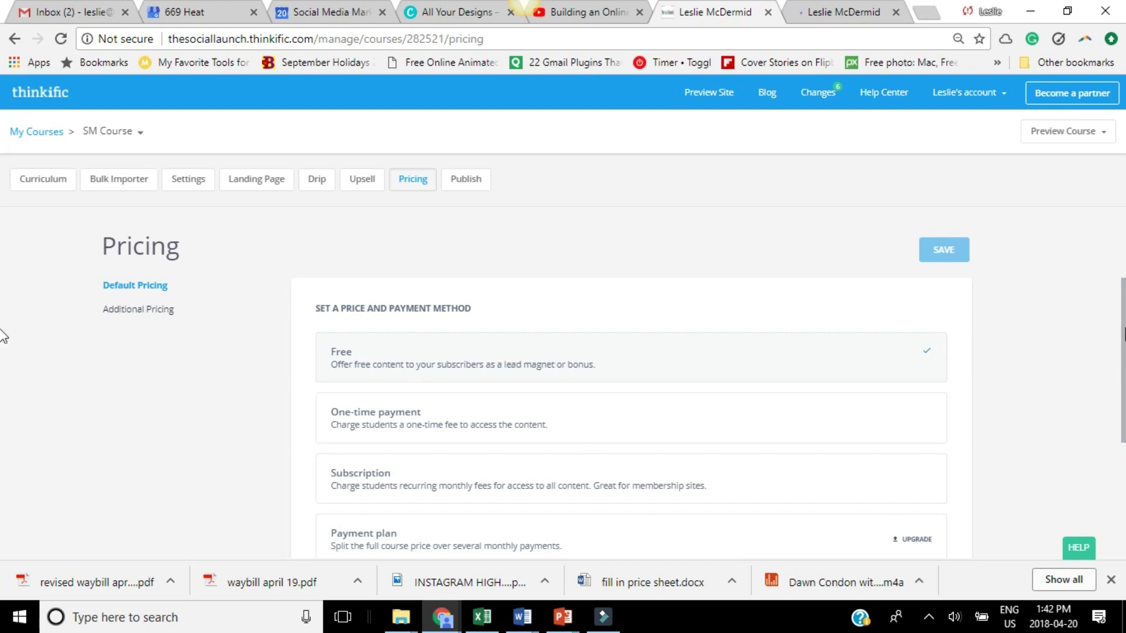
scroll(2, 352, down, 1)
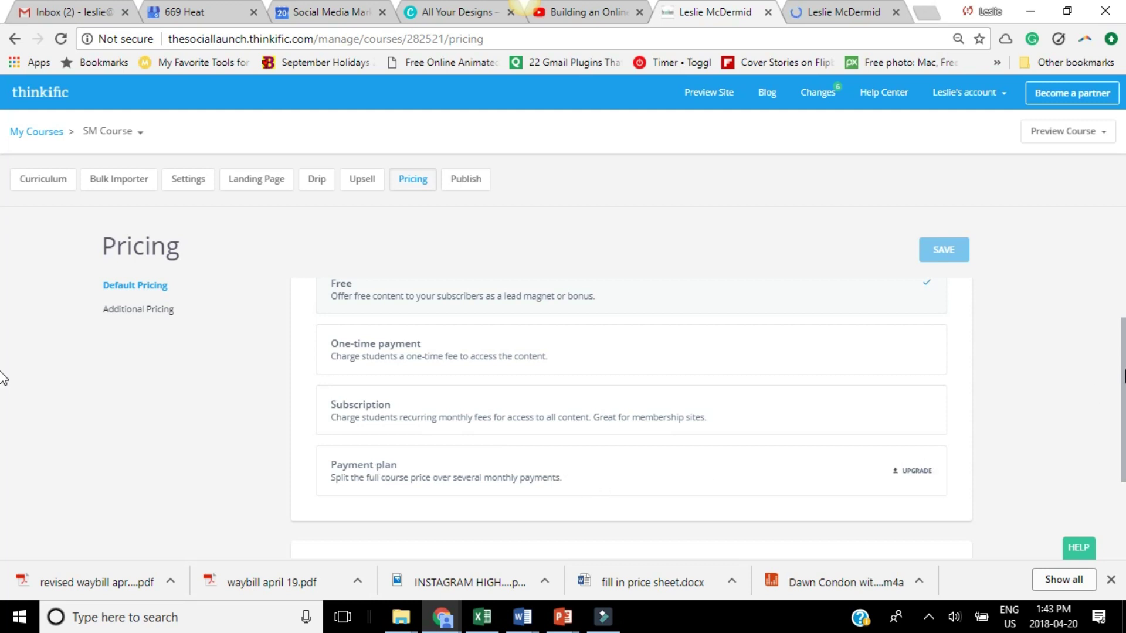
scroll(3, 363, up, 1)
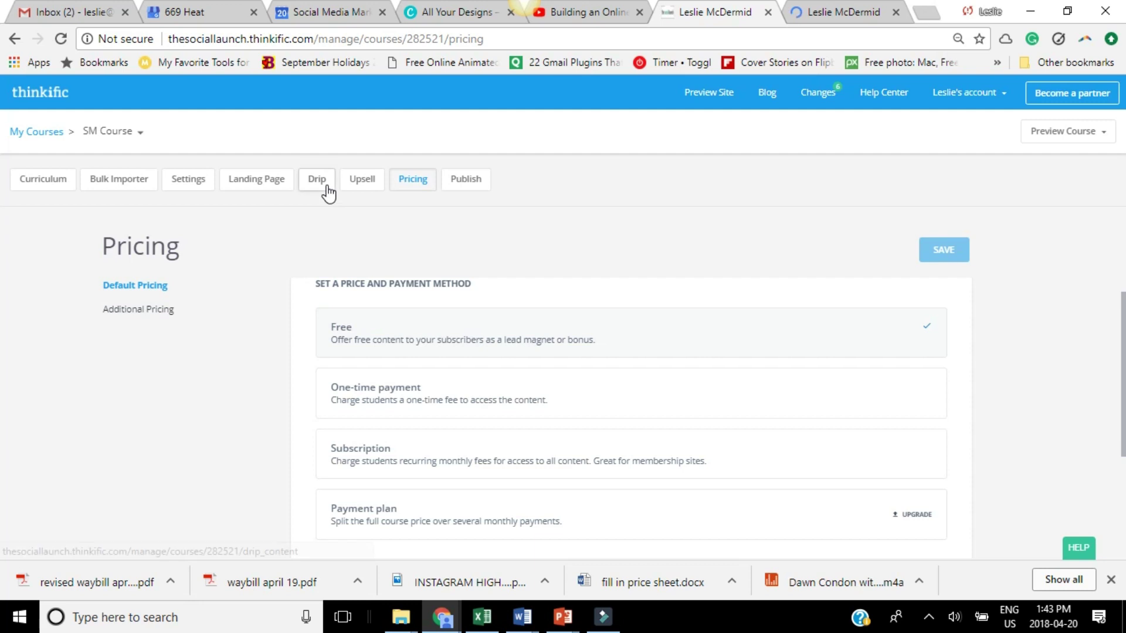
click(187, 186)
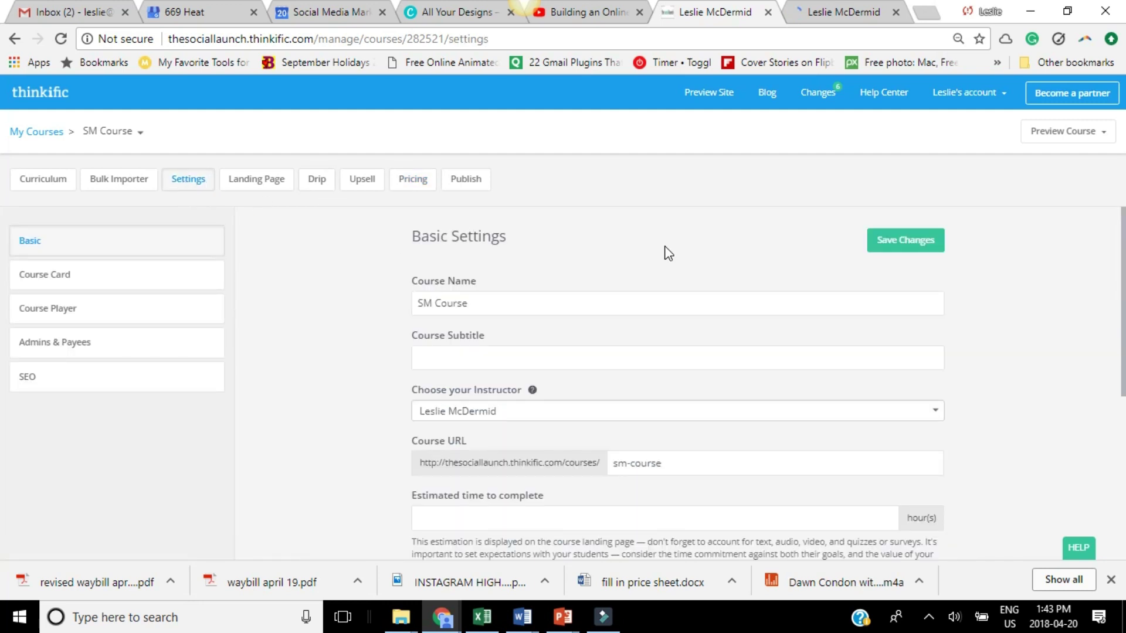
- Enter 2 hours as the estimated time to complete in the course settings
click(490, 301)
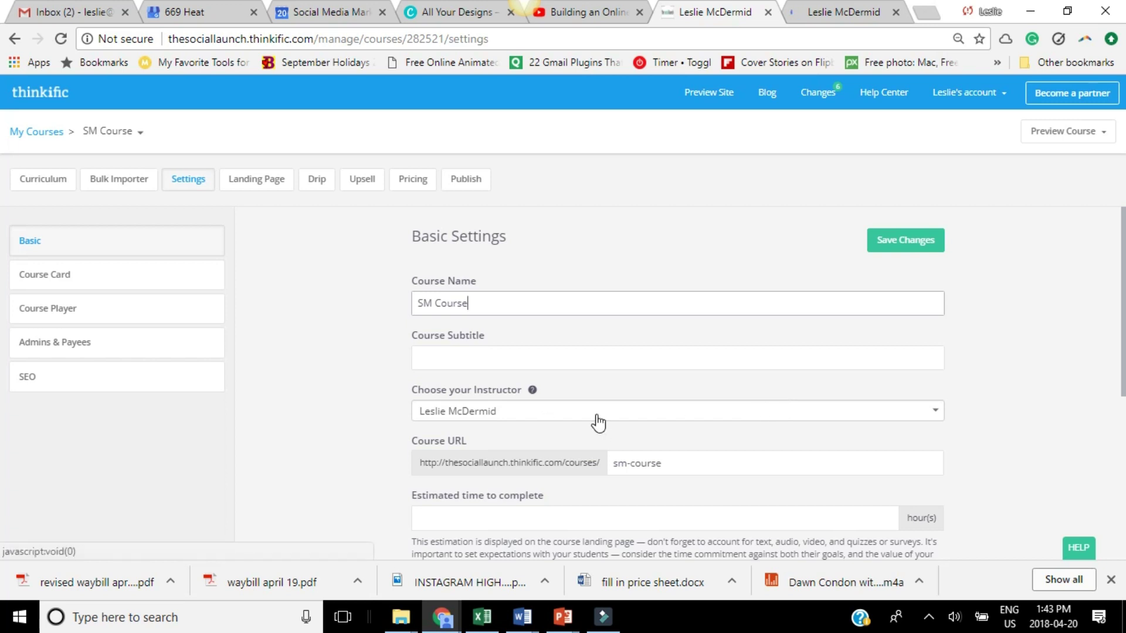
scroll(835, 294, down, 3)
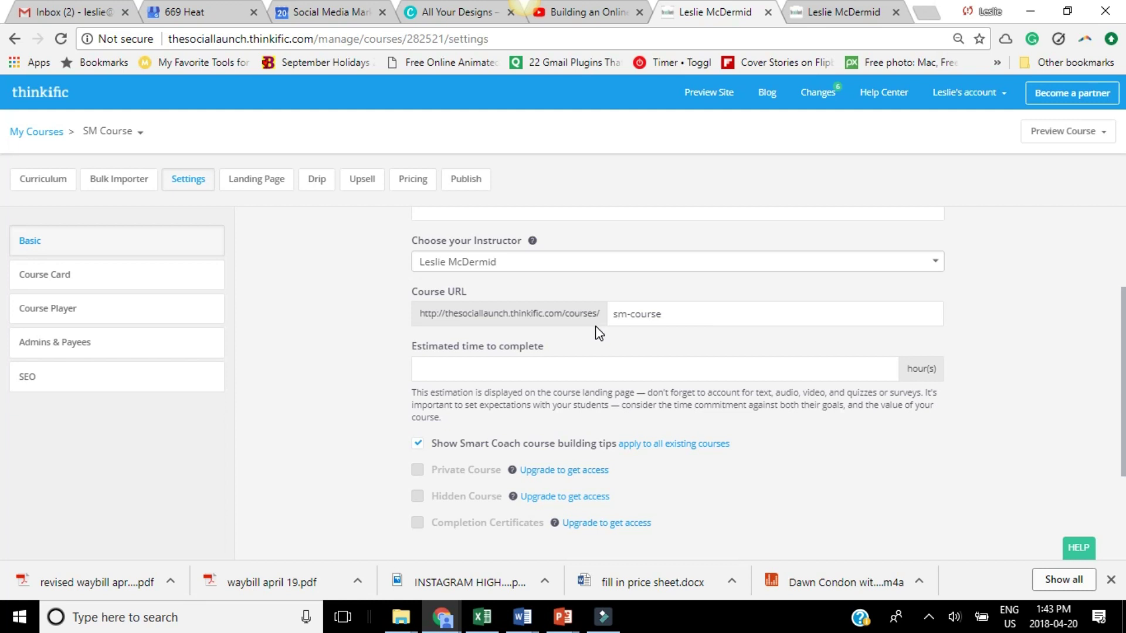
click(488, 365)
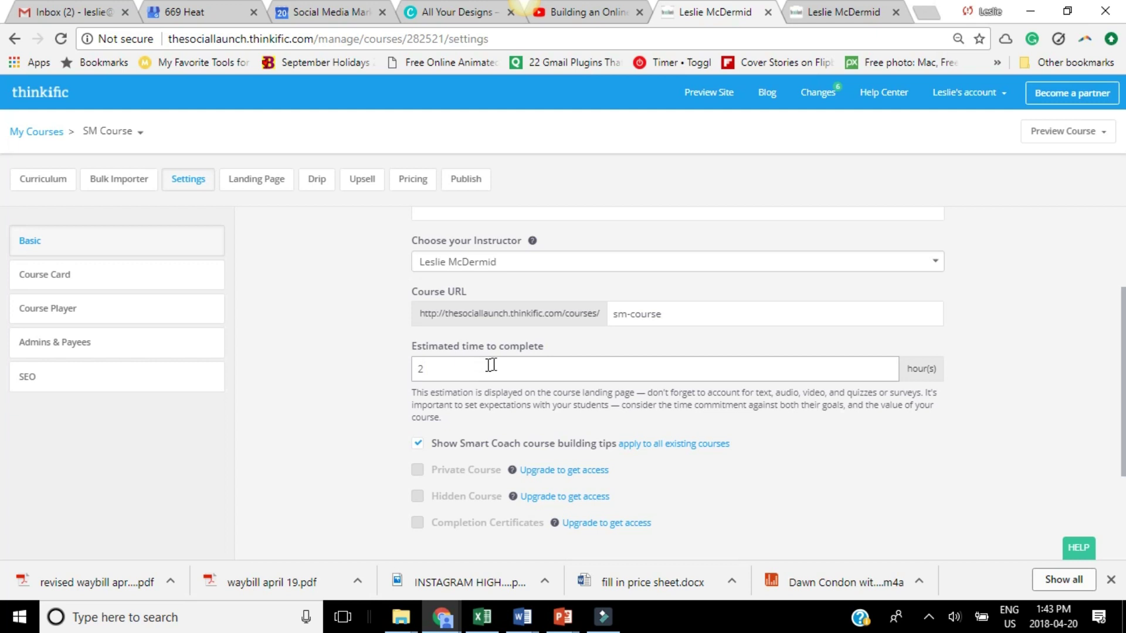
scroll(3, 306, down, 4)
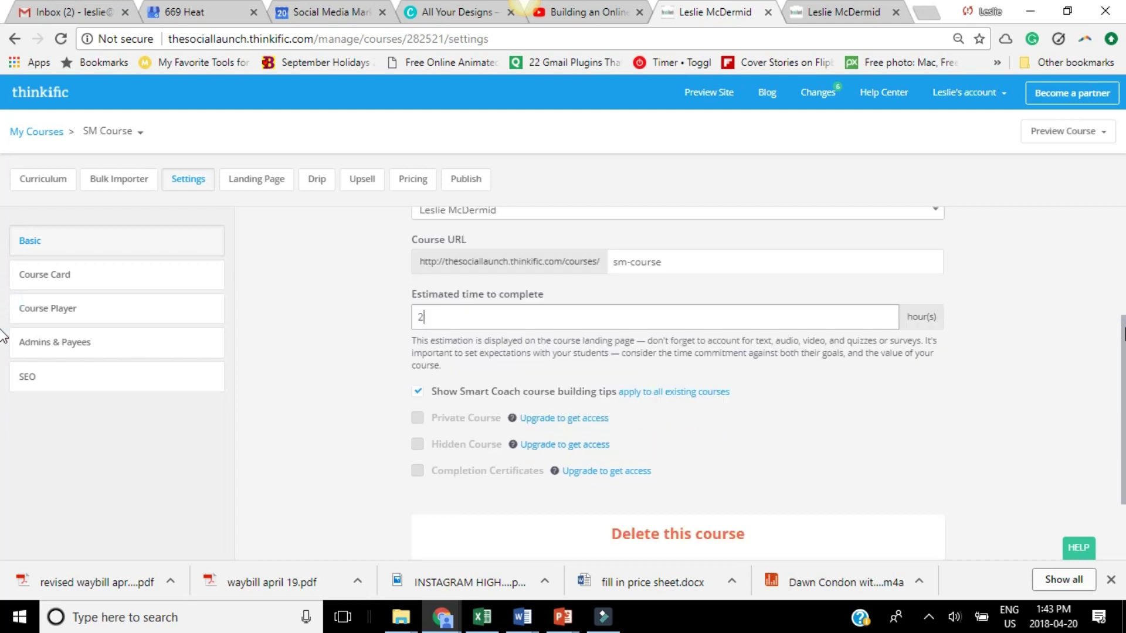
scroll(3, 306, up, 6)
scroll(1121, 172, down, 3)
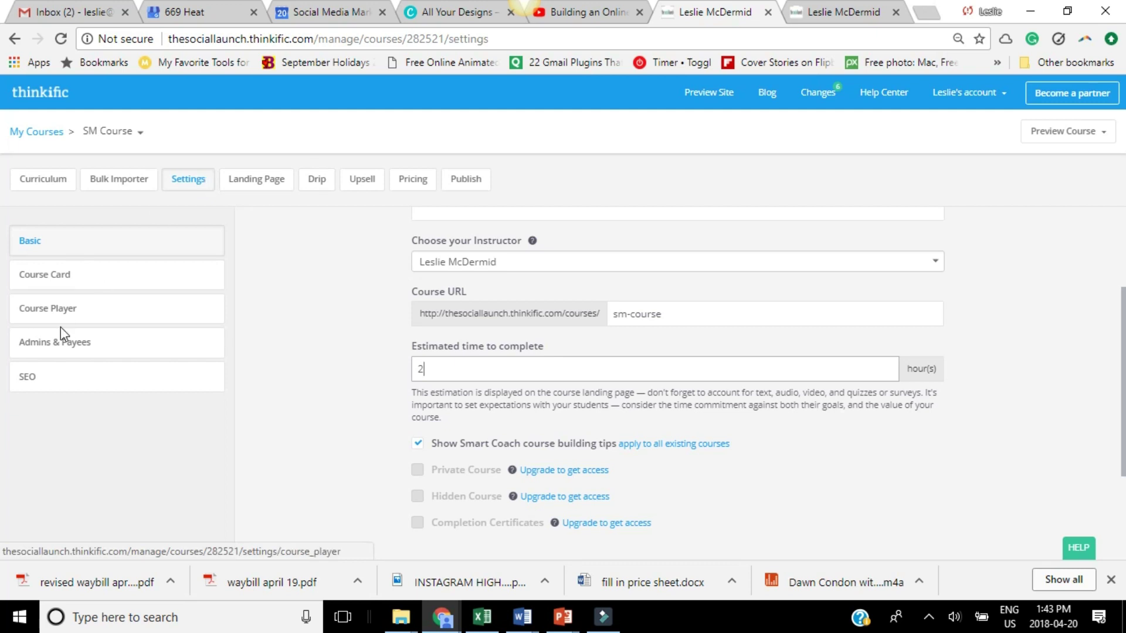
click(61, 287)
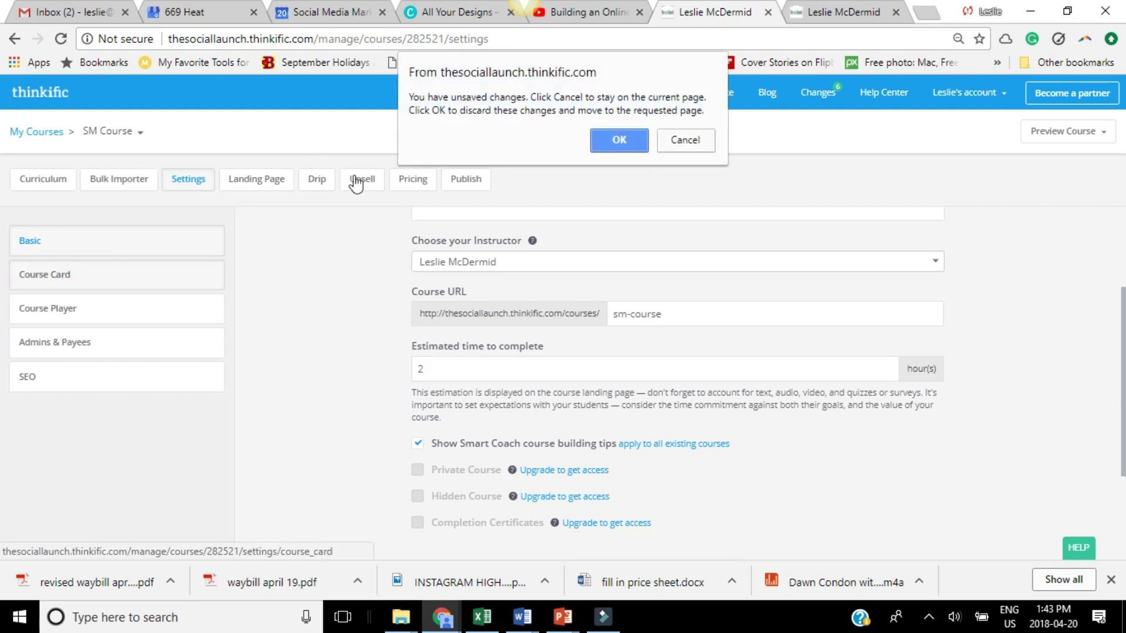
- Discard the unsaved change and look over the course card settings, including Course Card Text
click(604, 145)
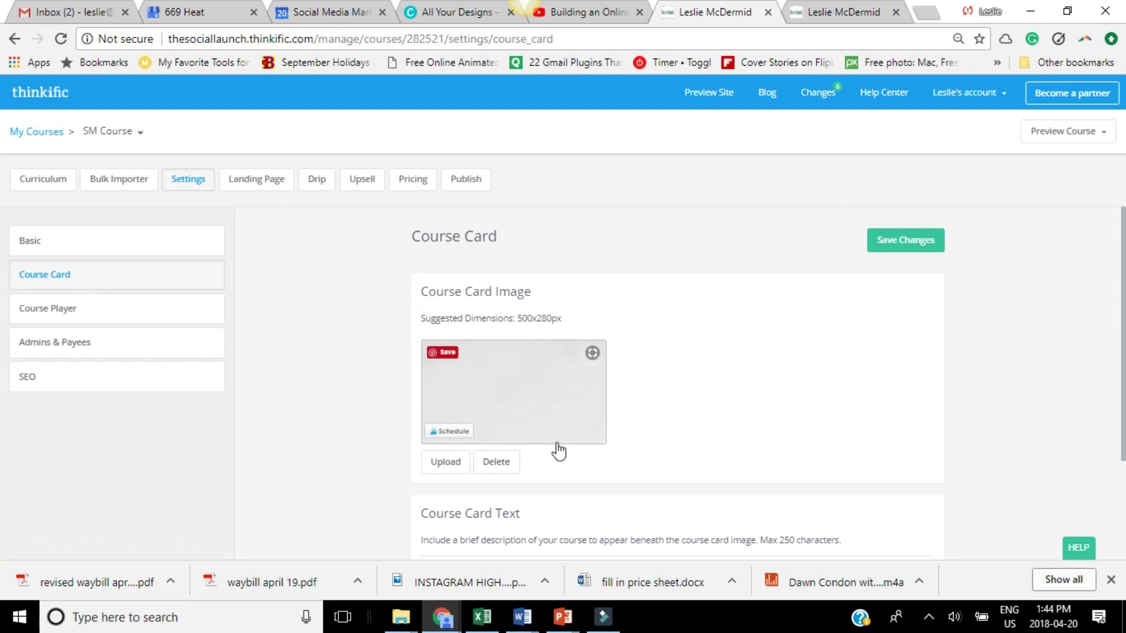
scroll(3, 253, down, 2)
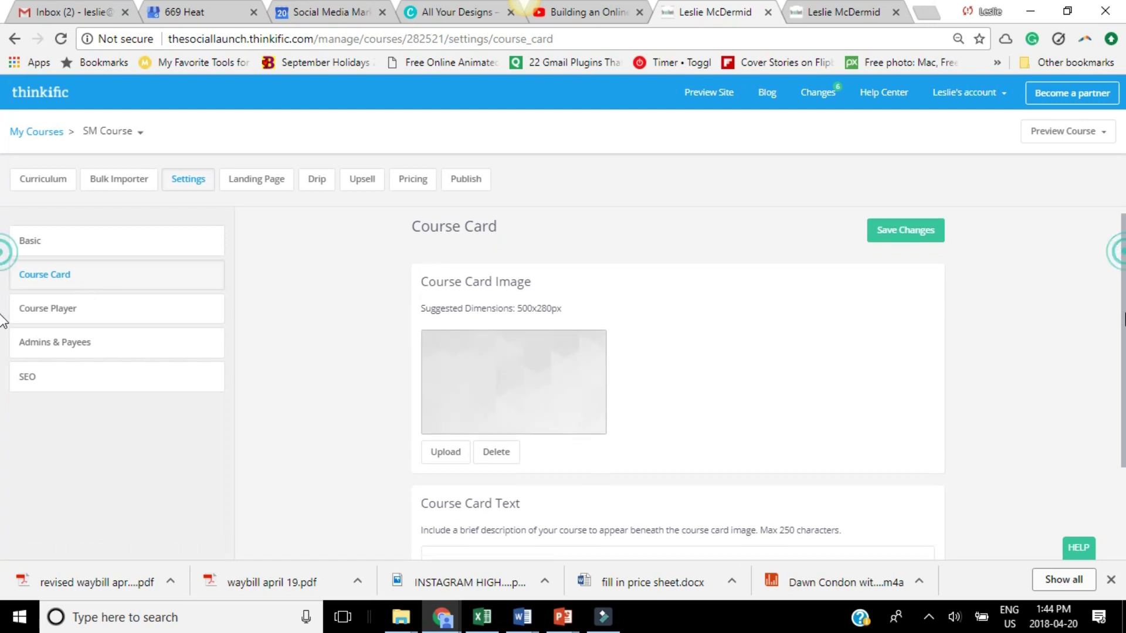
scroll(5, 345, down, 1)
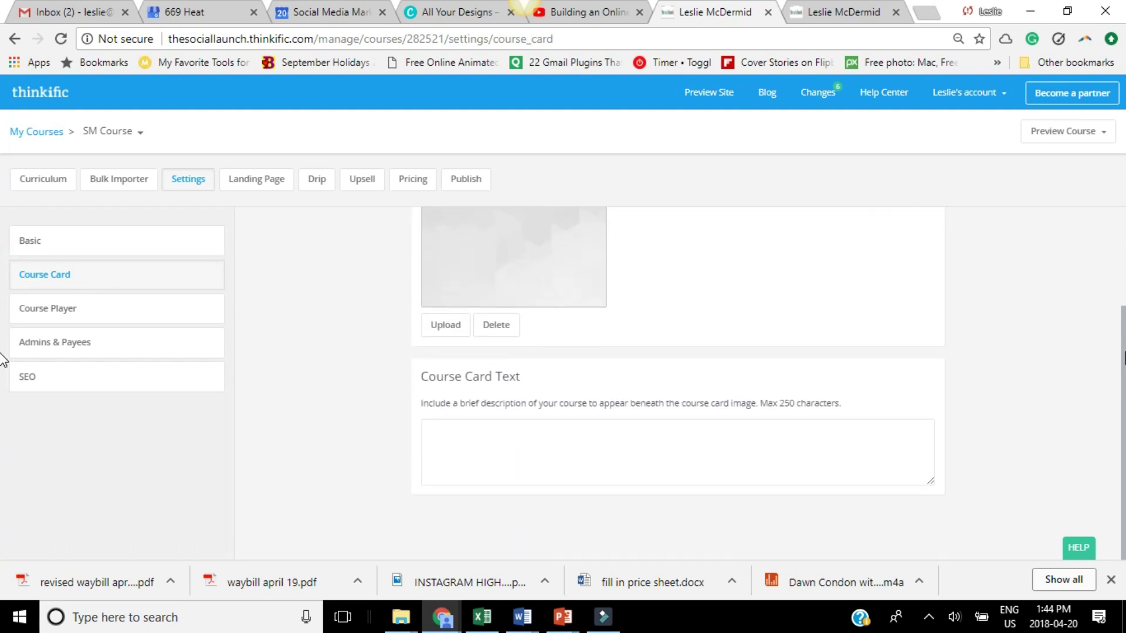
click(535, 432)
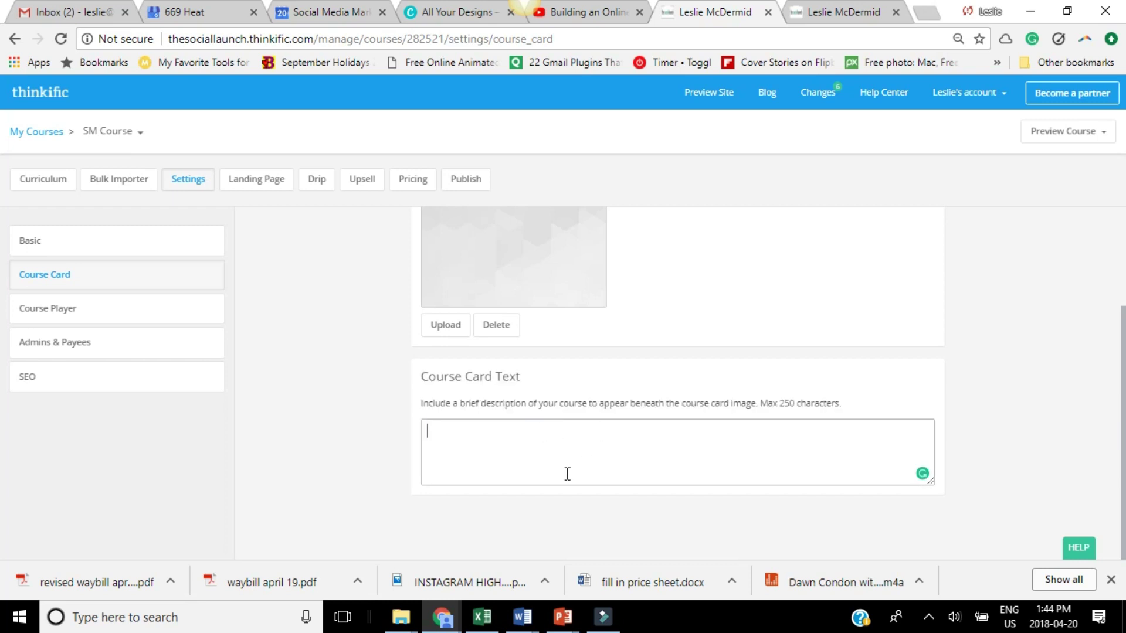
- Go to SEO settings without saving and review the empty SEO Description and Course Keywords fields
click(71, 320)
click(619, 139)
click(59, 387)
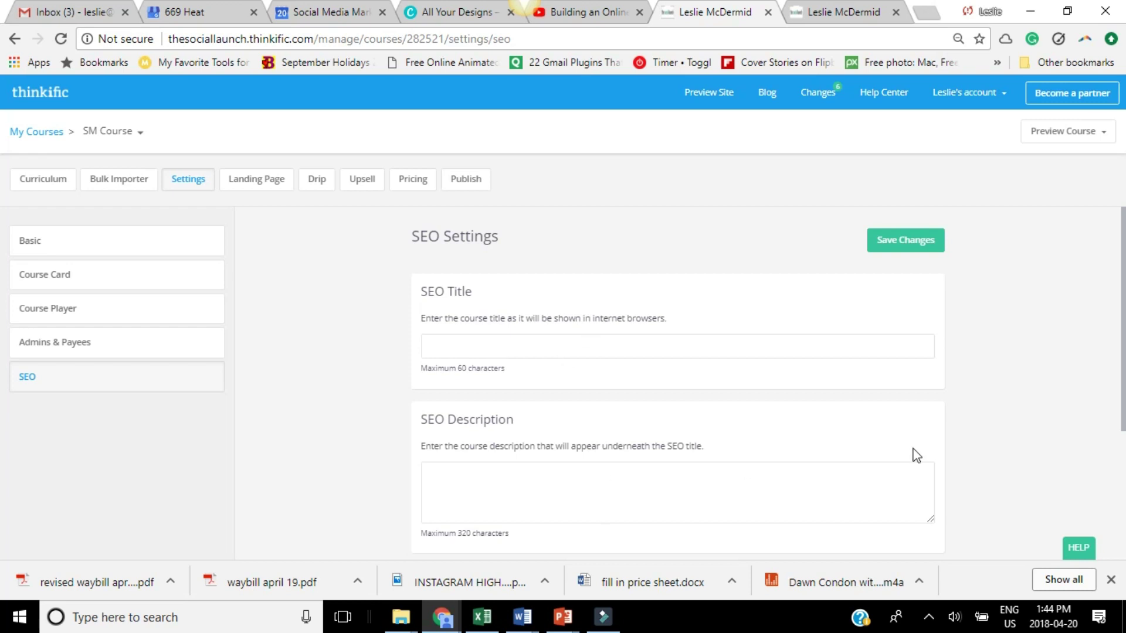
scroll(3, 374, down, 2)
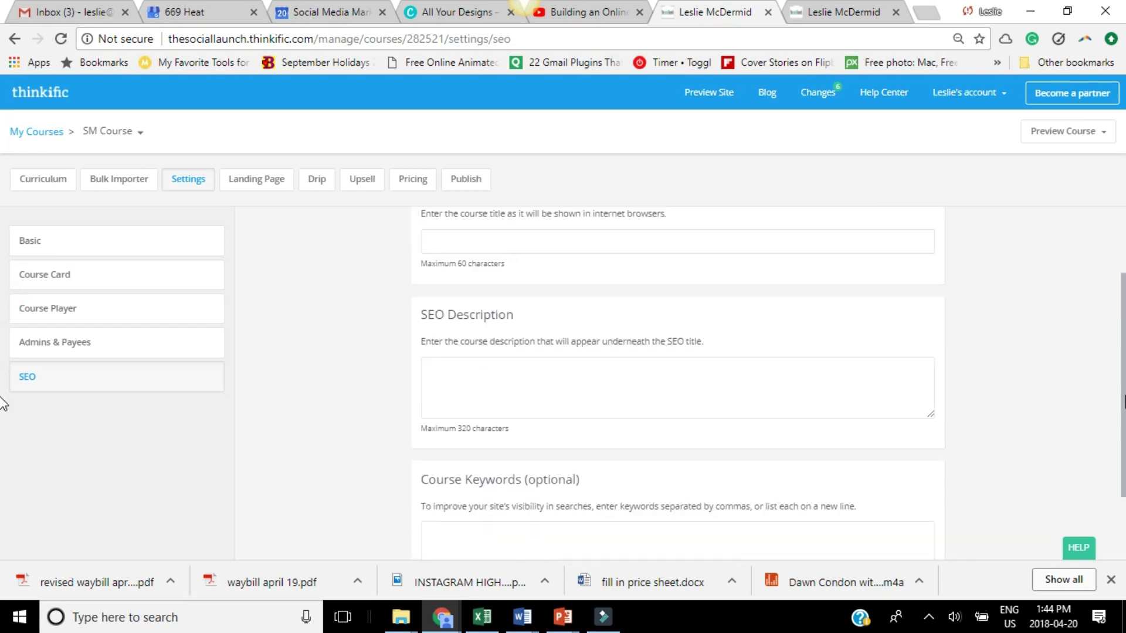
scroll(3, 405, down, 2)
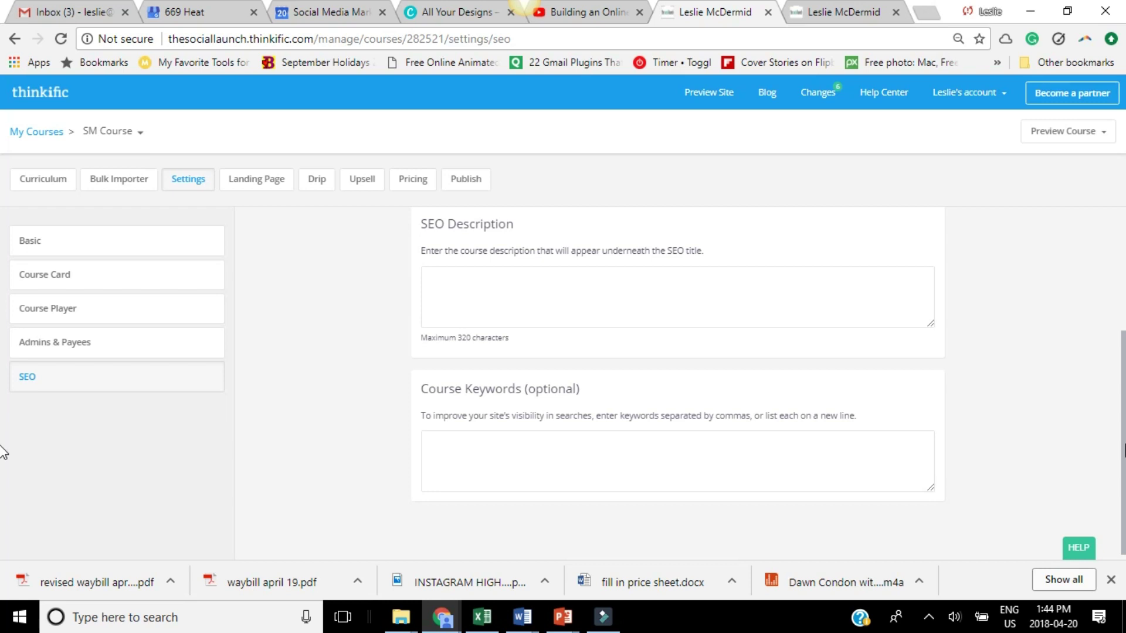
scroll(3, 268, up, 4)
scroll(3, 170, down, 4)
- View Account Details (Annual Essentials plan), then expand the learning content, marketing, student and design sections
click(1001, 94)
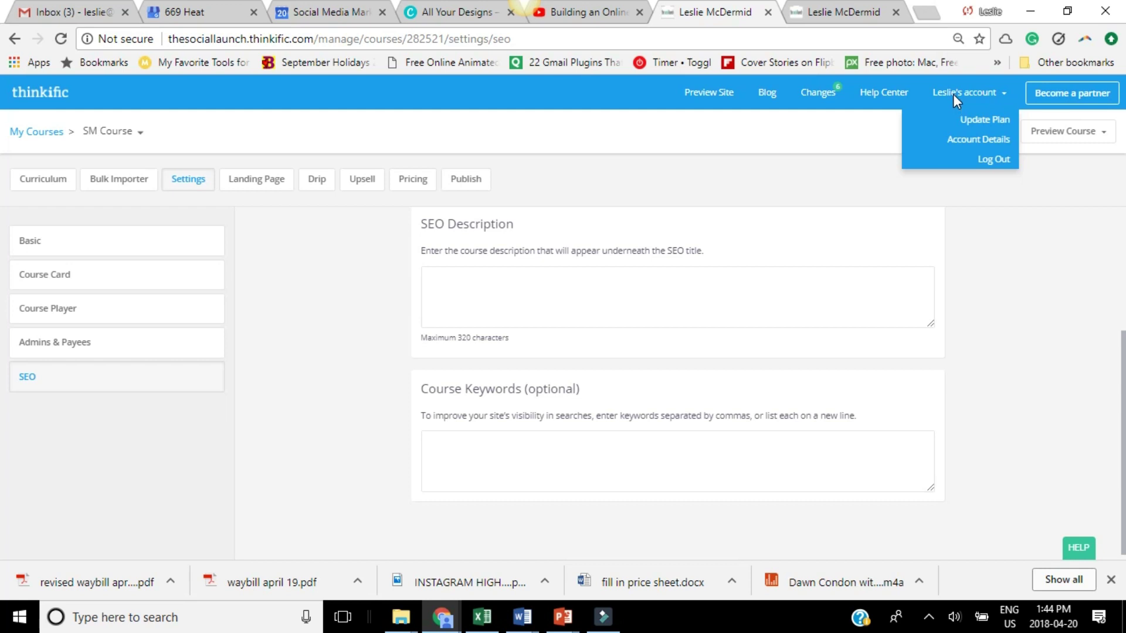
click(955, 144)
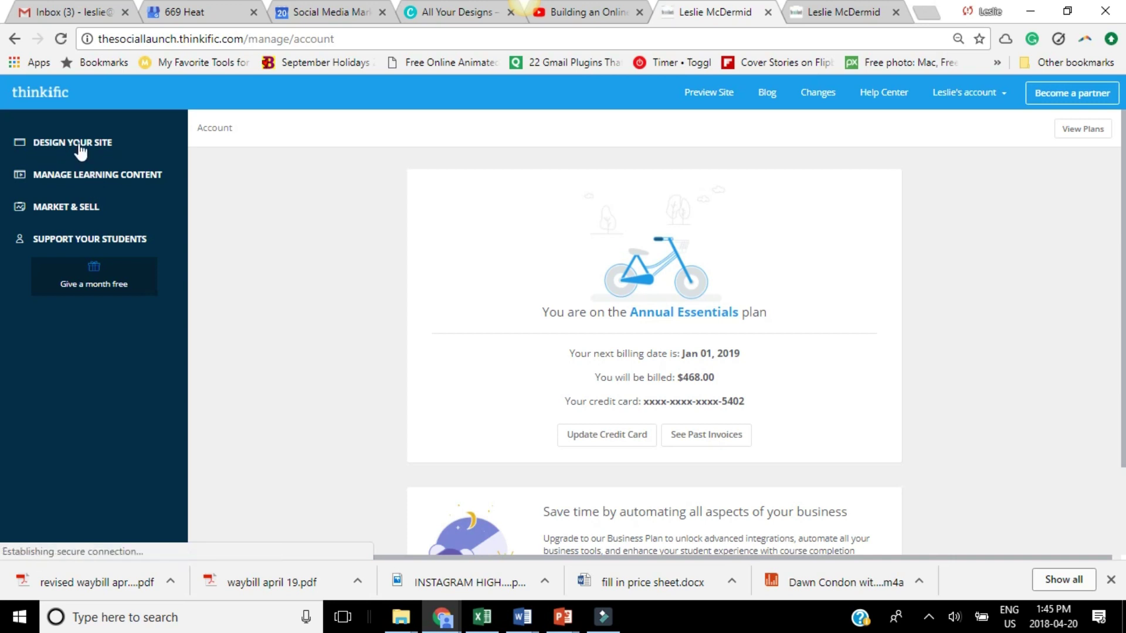
click(103, 179)
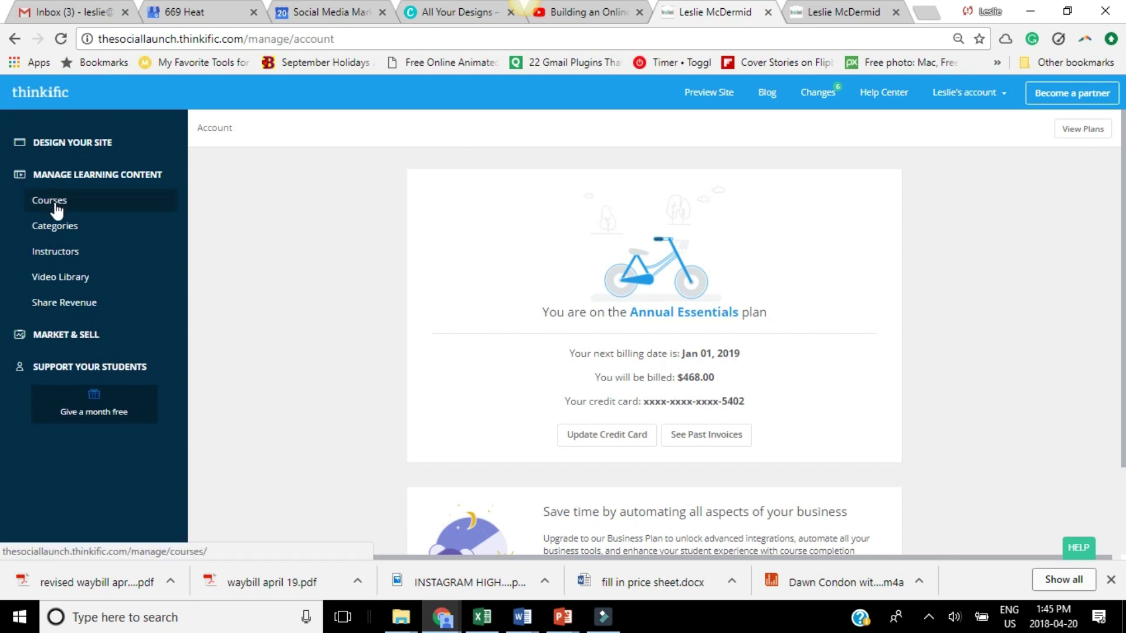
click(88, 334)
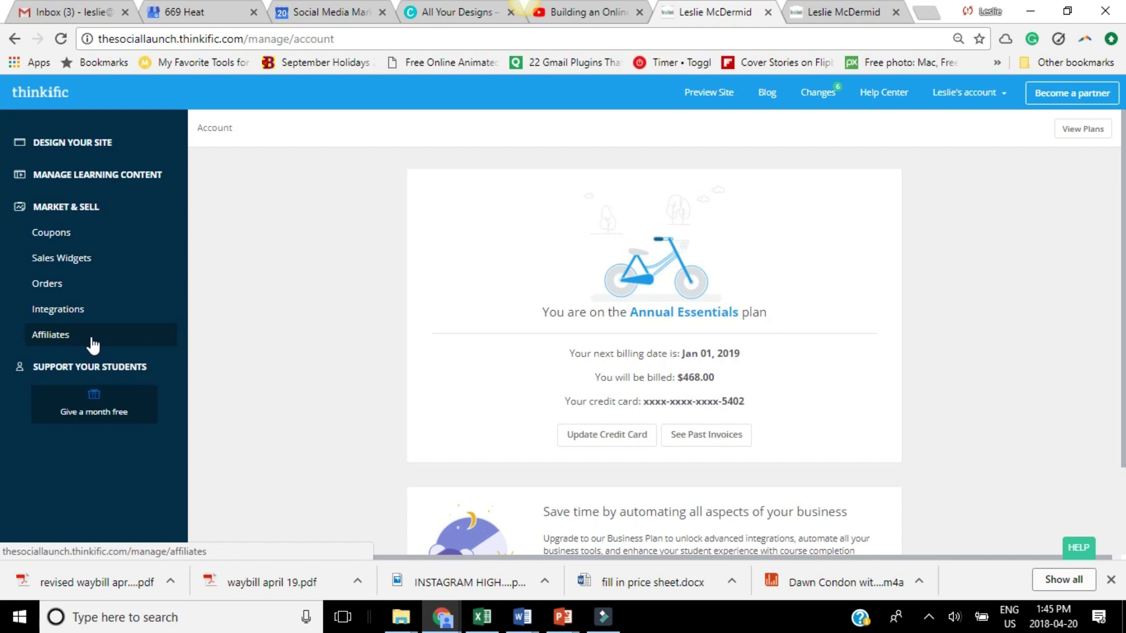
click(96, 366)
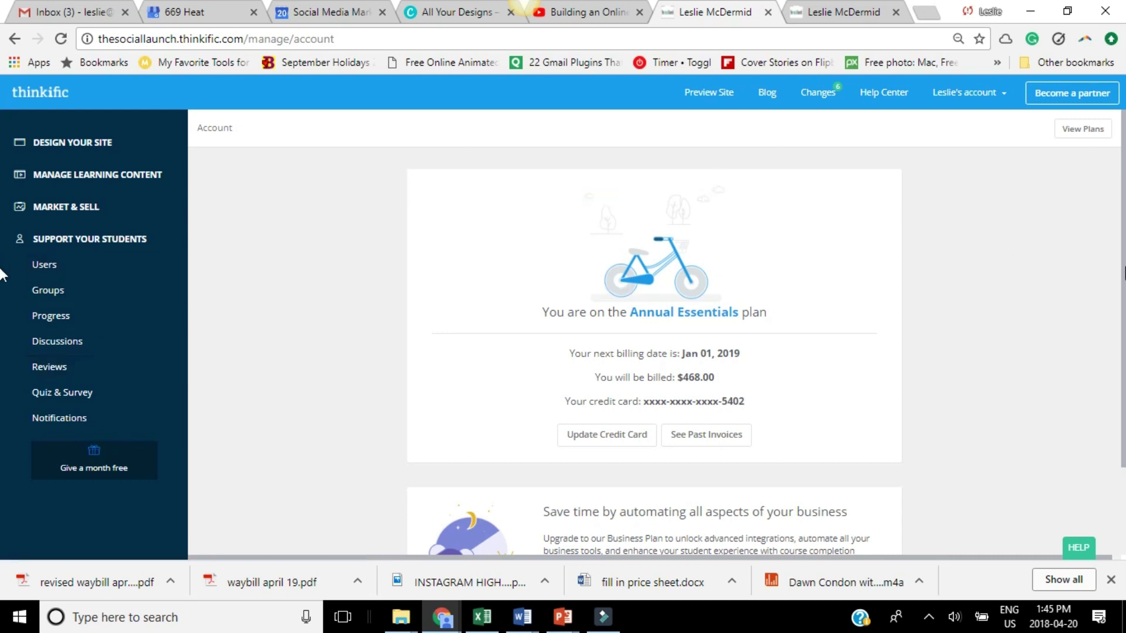
click(75, 143)
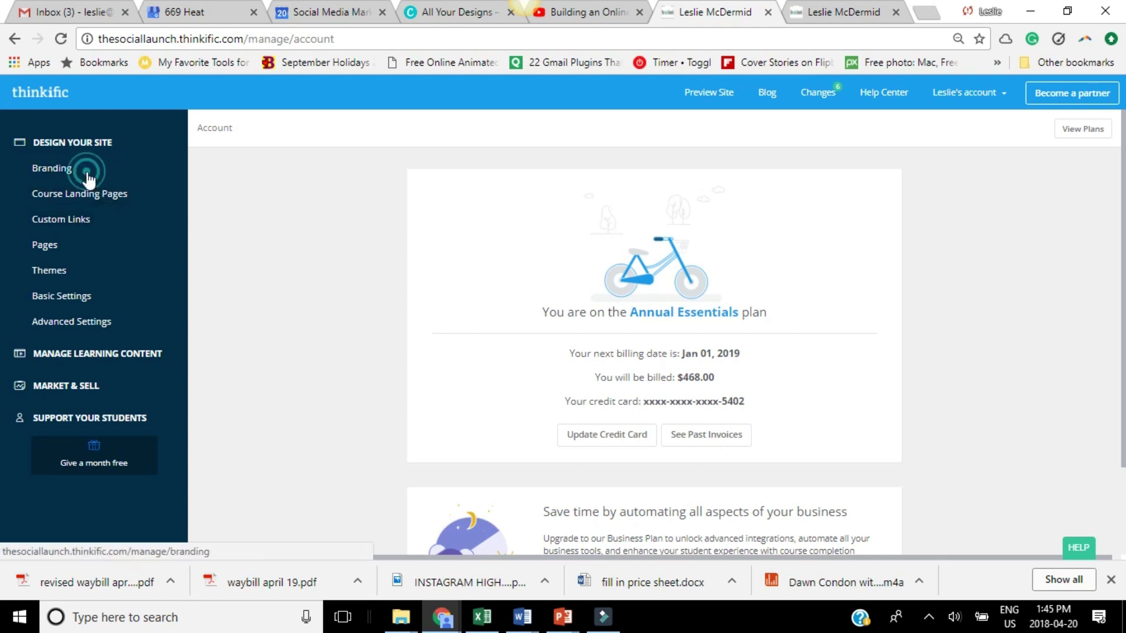
click(88, 170)
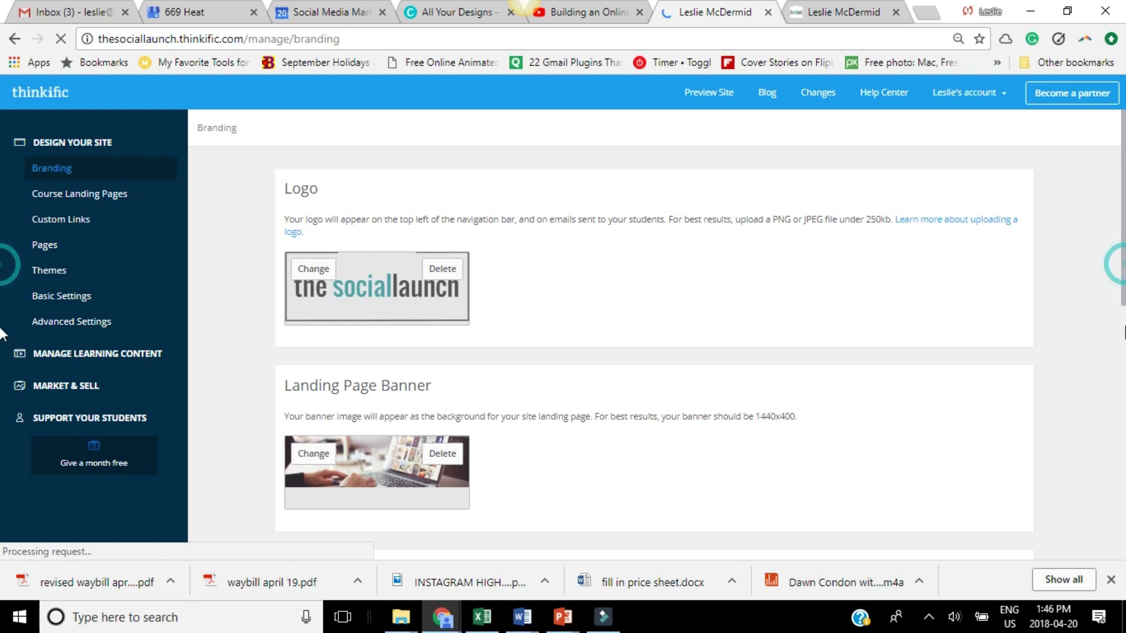
- Review the Branding page's social launch logo, laptop banner, site colours and favicon
scroll(1, 369, down, 4)
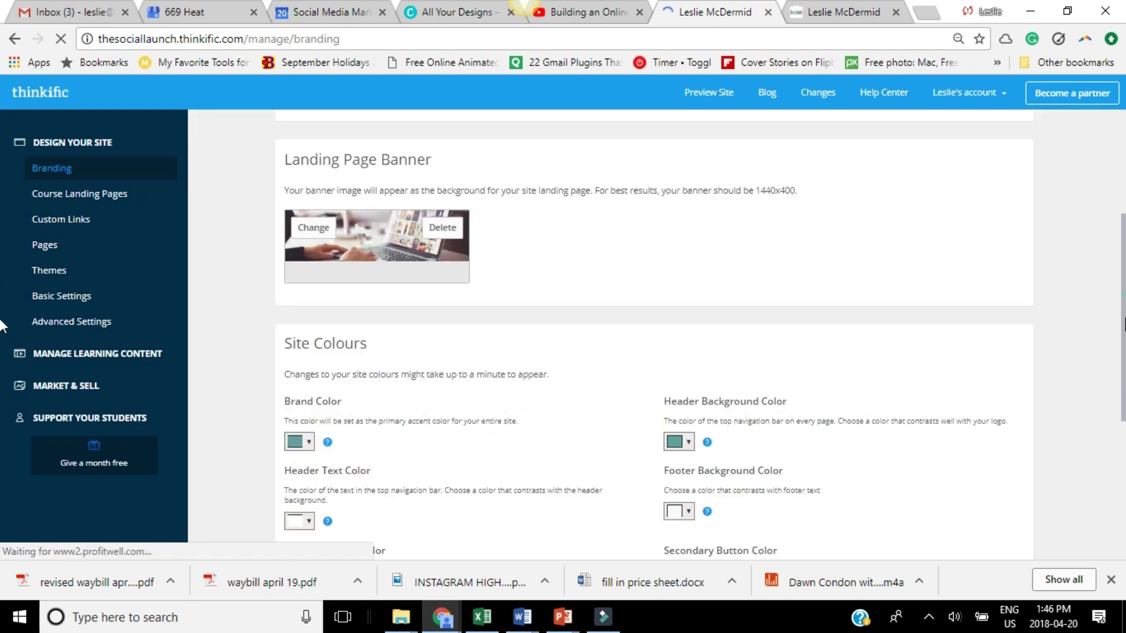
scroll(1, 417, down, 4)
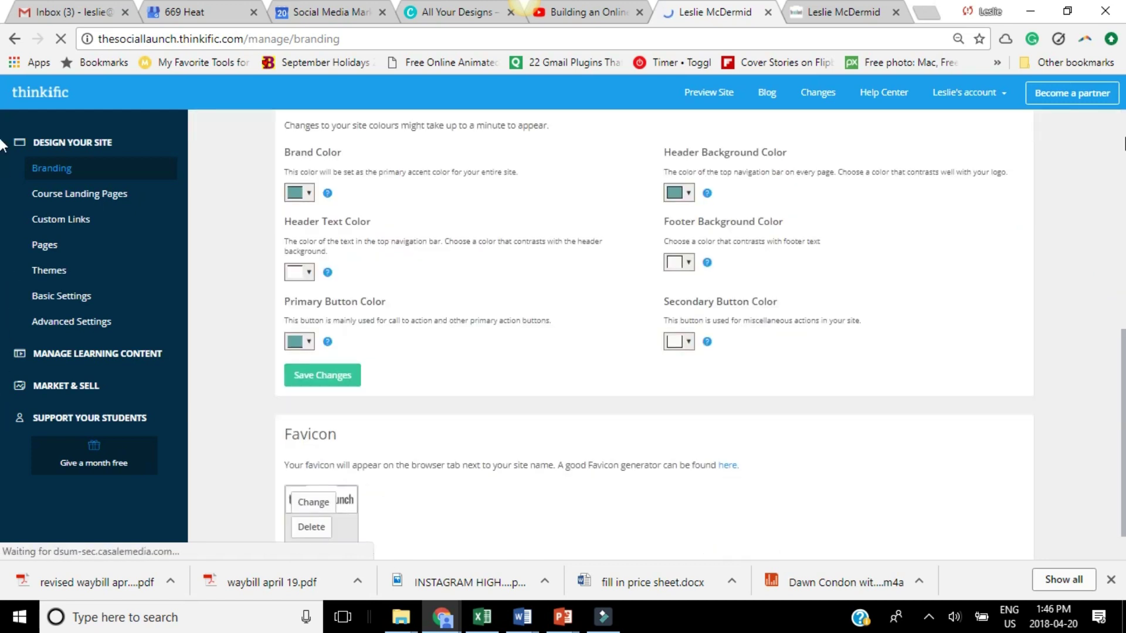
scroll(711, 207, up, 8)
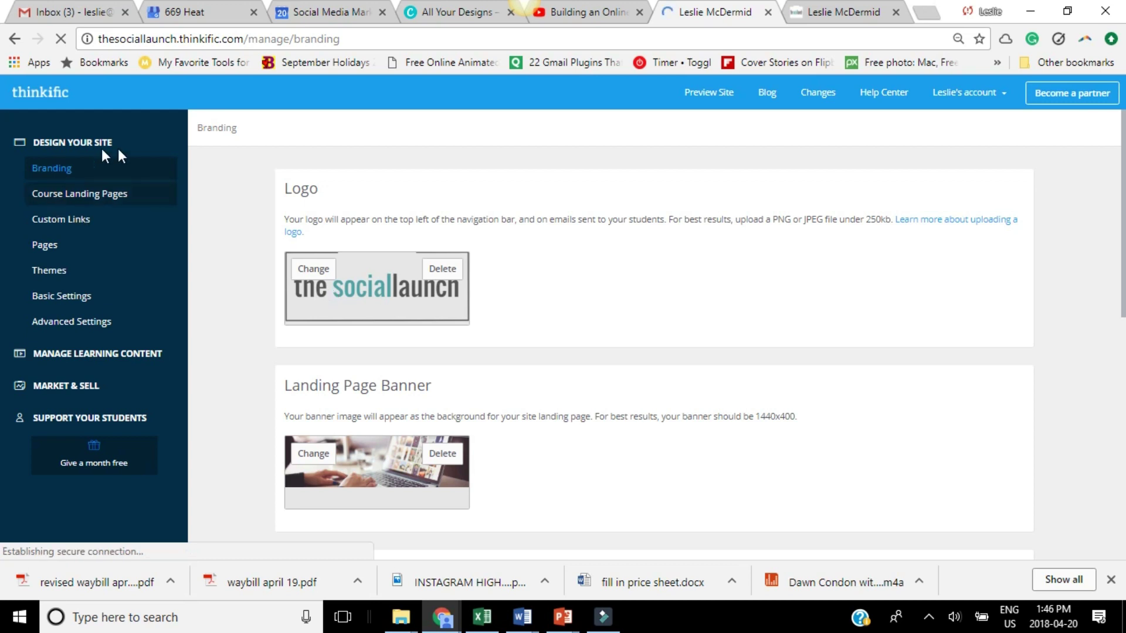